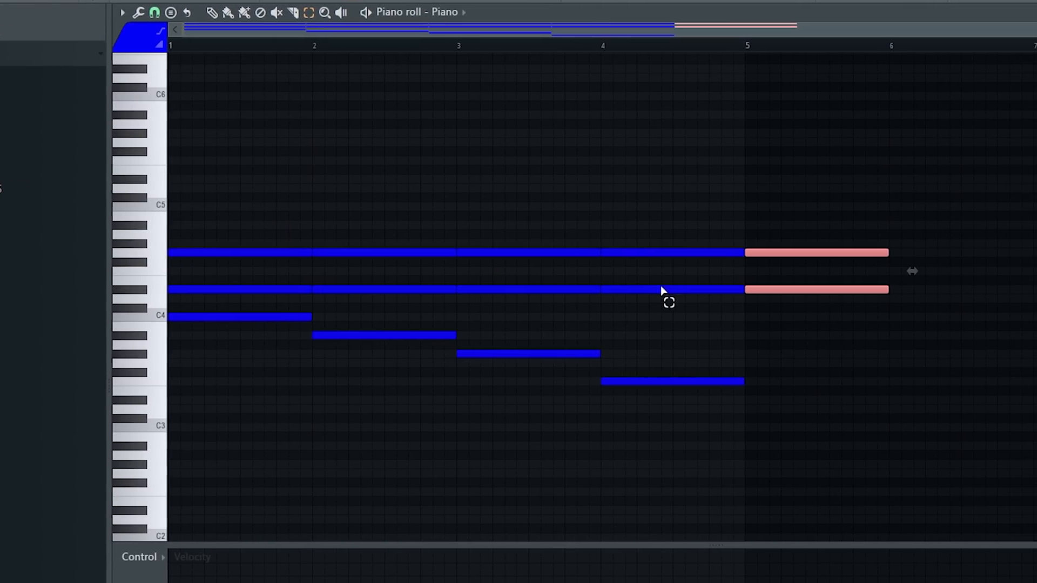
# Step: Raise bar 3's top chord note to C5, set bar 4's upper notes to A#4 and D4, and play the chords
pyautogui.moveTo(512, 290); pyautogui.dragTo(511, 316)
pyautogui.moveTo(514, 252); pyautogui.dragTo(520, 290)
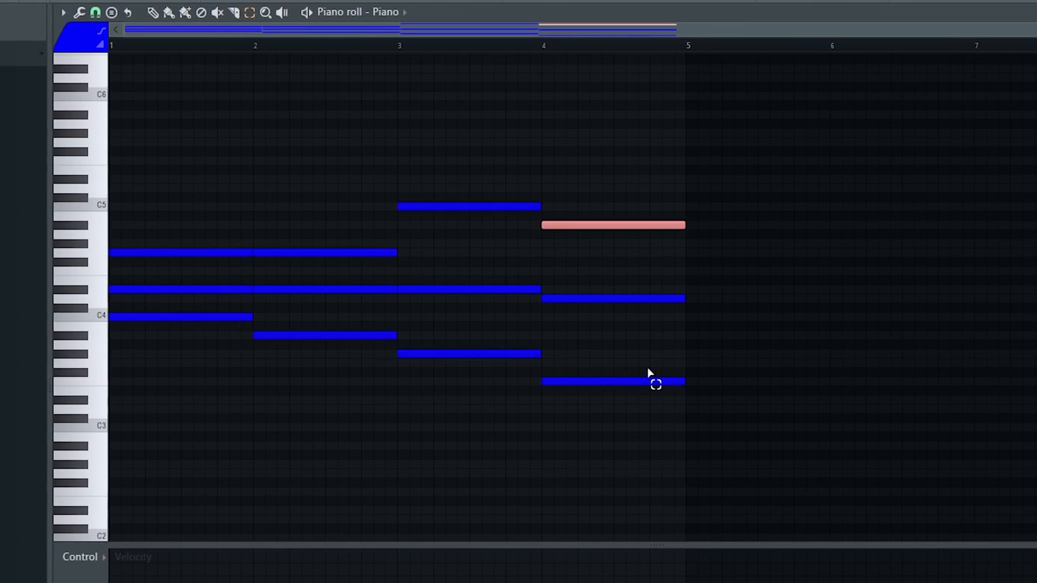
pyautogui.press('space')
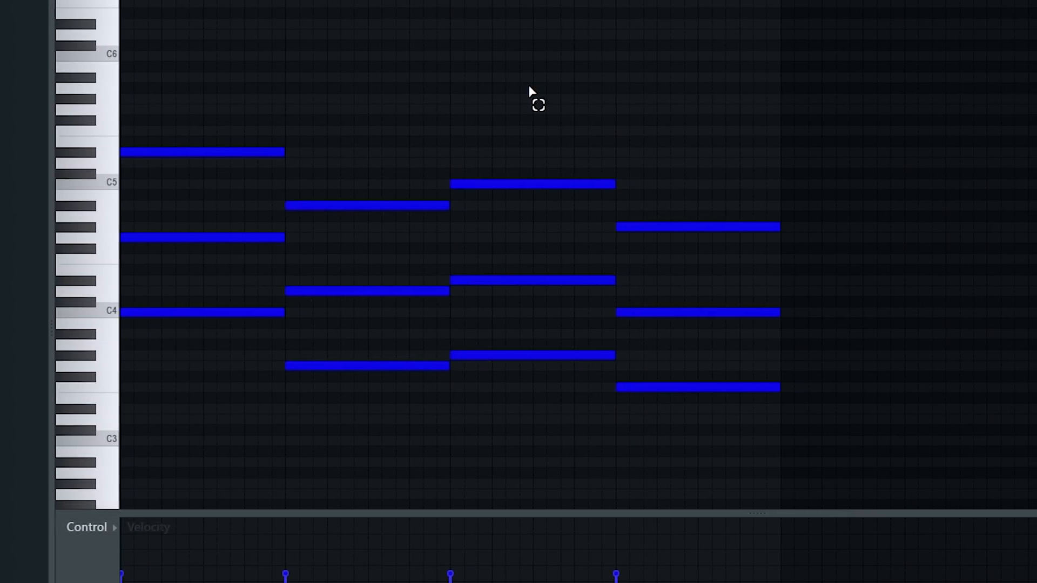
# Step: Add an A#6 melody note and staggered D#5 and A#5 notes over the third chord, and play the progression
pyautogui.moveTo(356, 208); pyautogui.dragTo(392, 209)
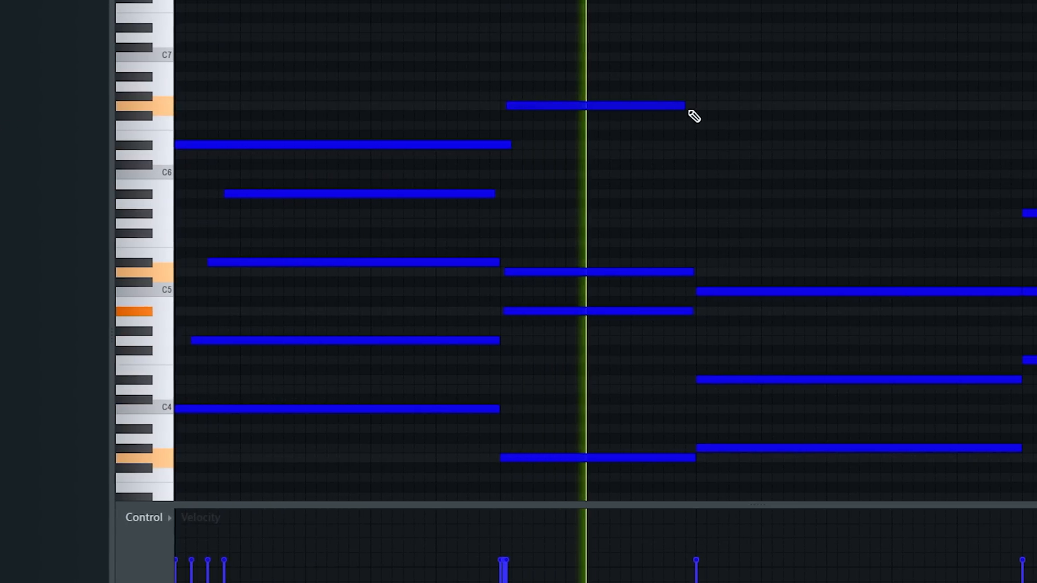
pyautogui.click(709, 98)
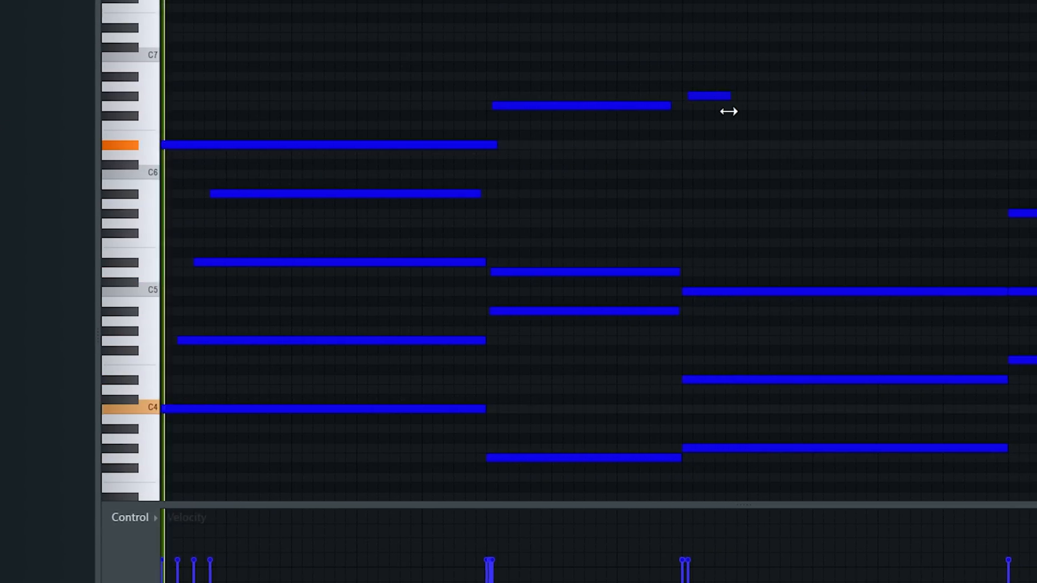
pyautogui.moveTo(310, 73); pyautogui.dragTo(338, 224)
pyautogui.hotkey('ctrl', 'b')
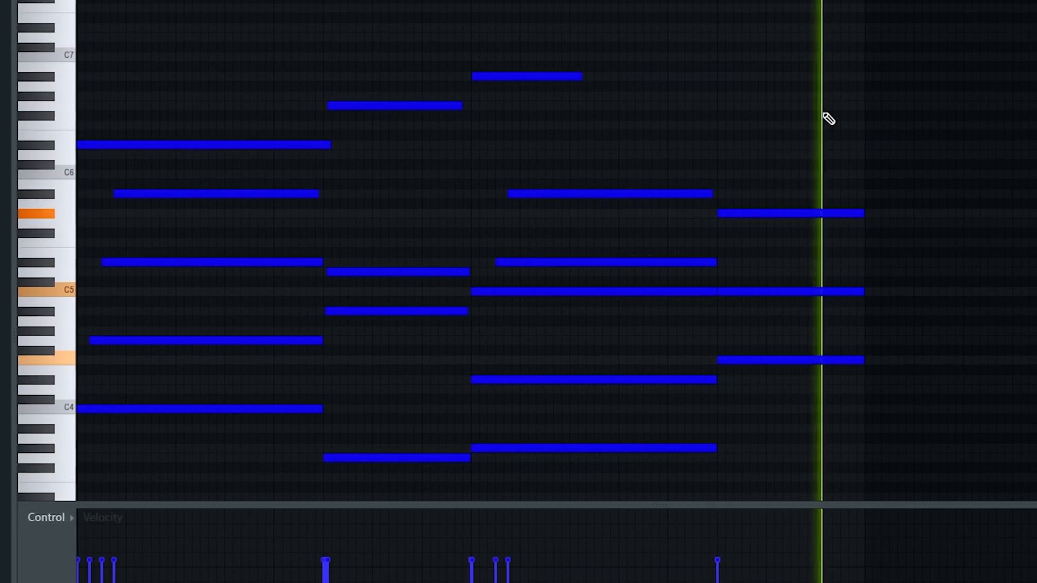
pyautogui.press('space')
pyautogui.press('space')
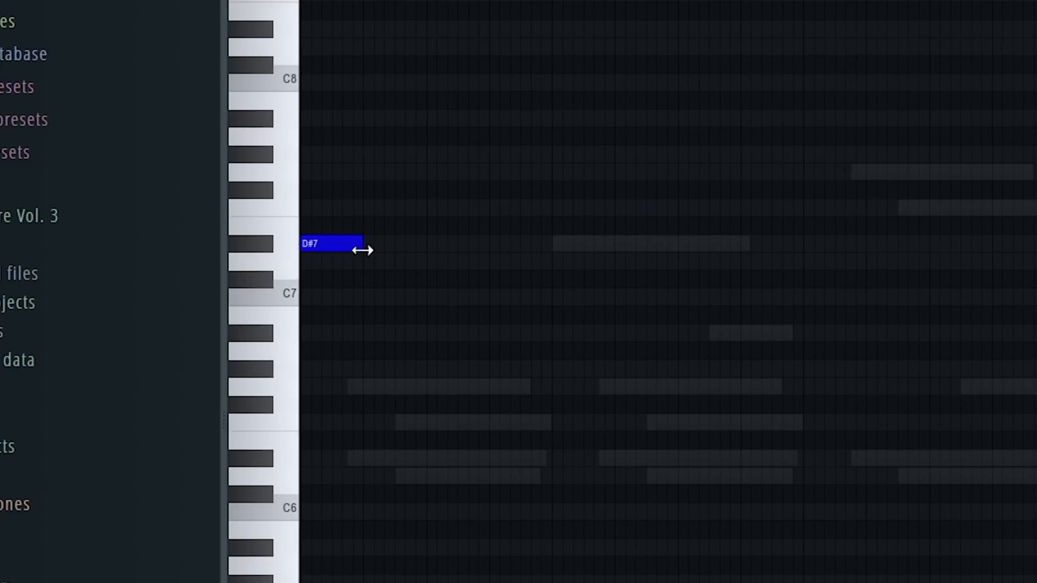
# Step: Draw the Top Line phrase in bar 1 with a long C7 and short G#7, G7, D#7, G#6 and G6 notes
pyautogui.click(280, 315)
pyautogui.click(298, 324)
pyautogui.click(281, 199)
pyautogui.click(289, 208)
pyautogui.click(299, 247)
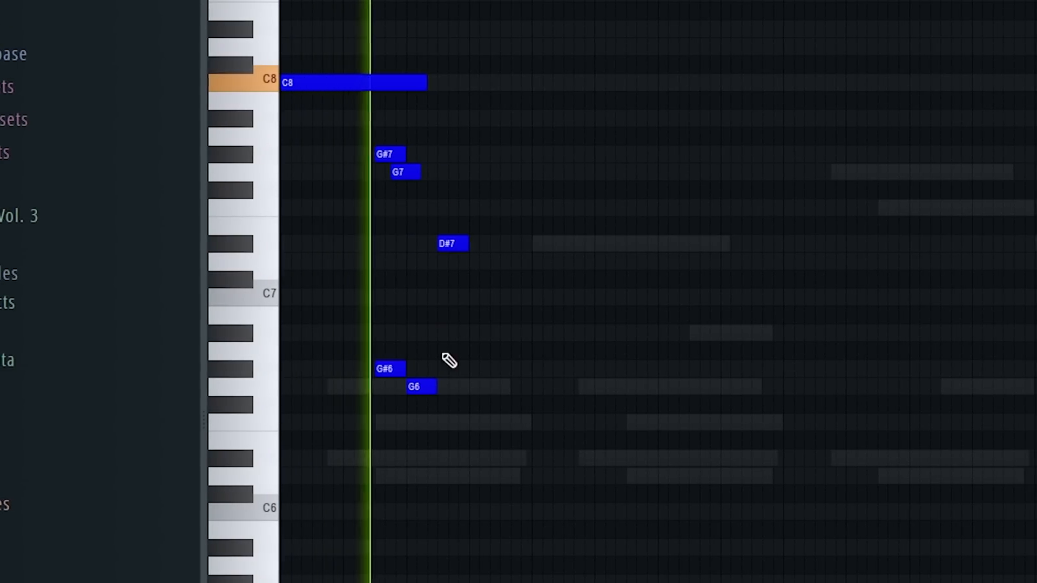
pyautogui.moveTo(430, 386); pyautogui.dragTo(460, 388)
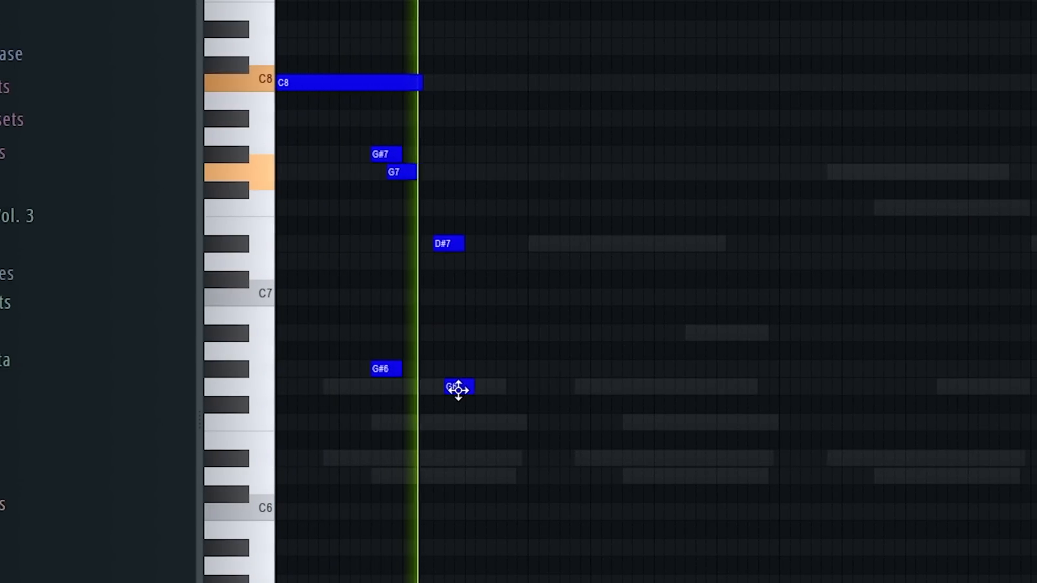
pyautogui.moveTo(370, 82); pyautogui.dragTo(370, 297)
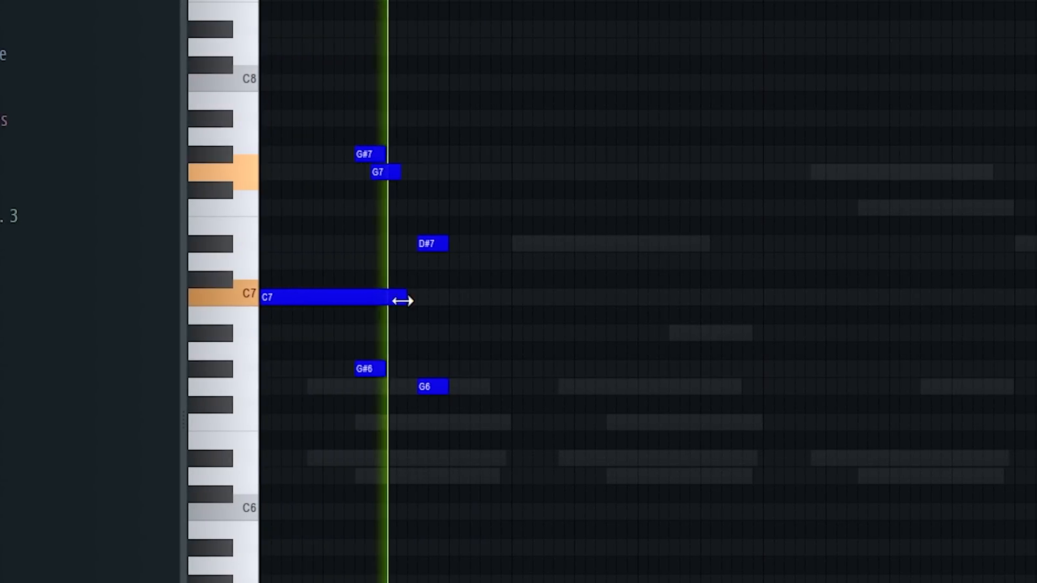
# Step: Duplicate the bar 1 phrase into bar 2 without the long C7, and rework its ending to D#7 over A#6
pyautogui.press('space')
pyautogui.hotkey('ctrl', 'a')
pyautogui.moveTo(325, 297); pyautogui.dragTo(553, 298)
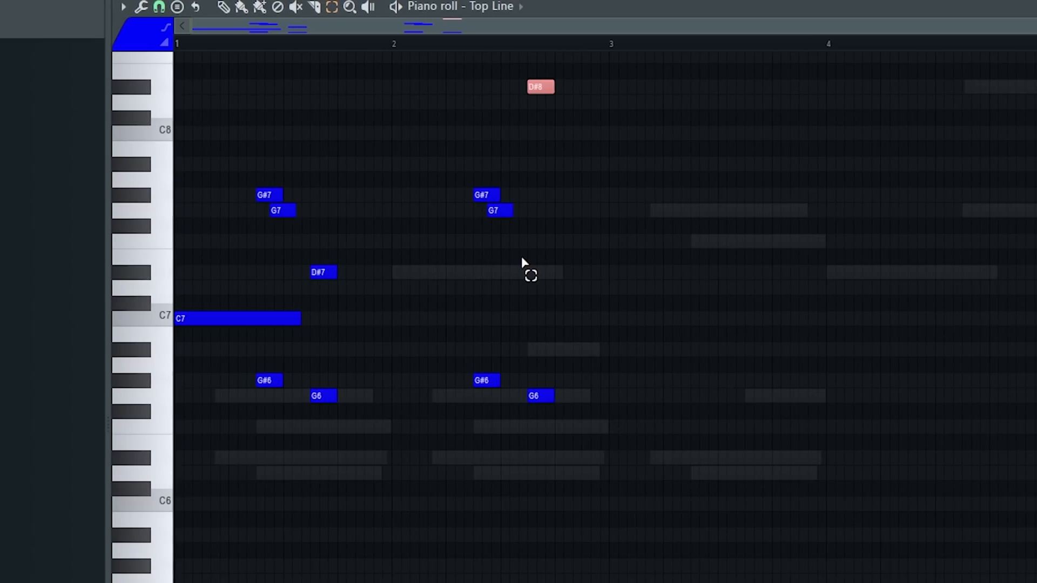
pyautogui.moveTo(482, 212)
pyautogui.mouseDown()
pyautogui.moveTo(469, 215)
pyautogui.moveTo(479, 198)
pyautogui.mouseUp()
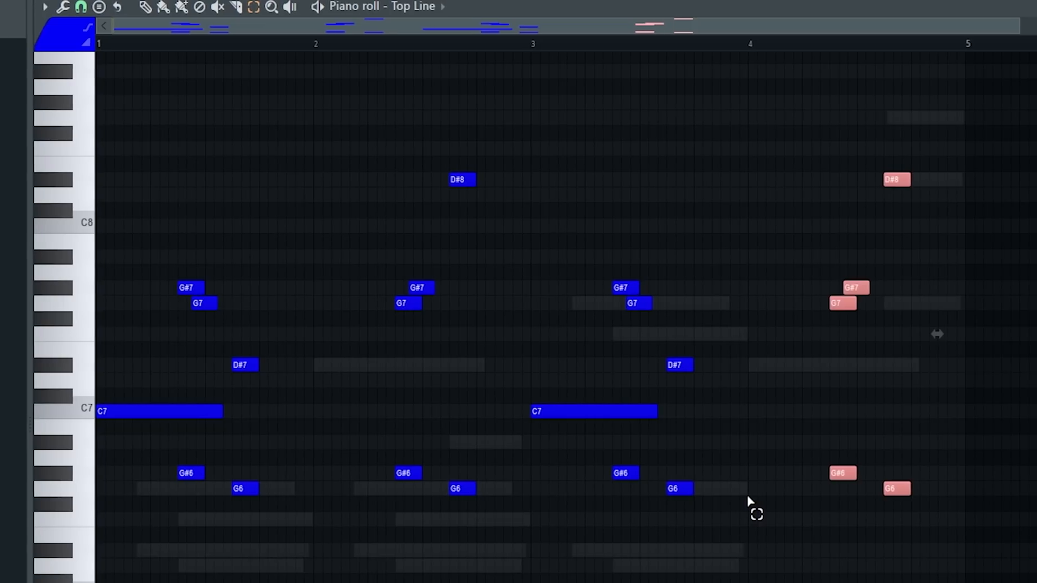
pyautogui.hotkey('ctrl', 'Up')
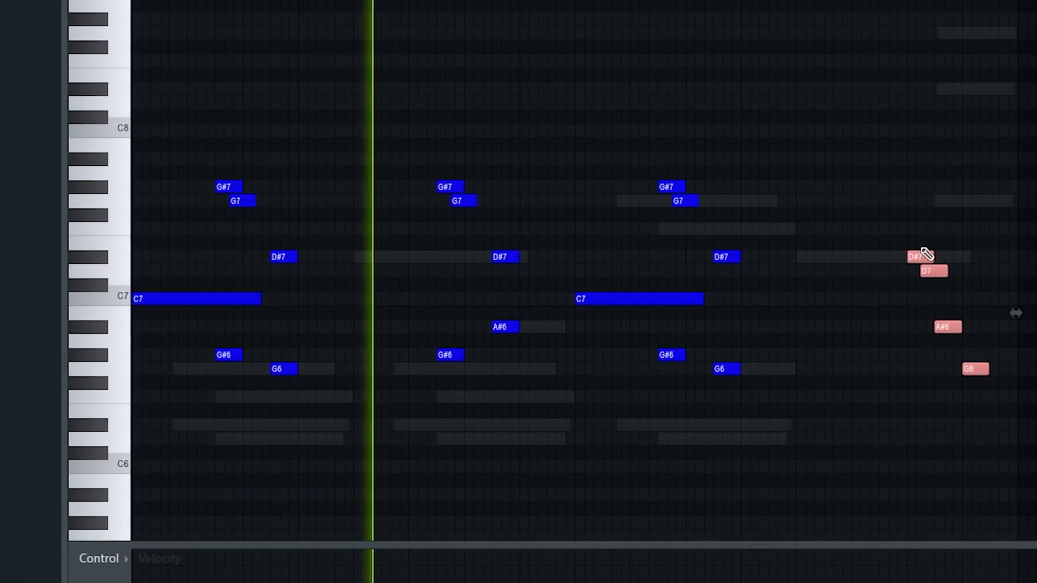
# Step: Adjust the timing of the descending D#7, D7, A#6 and G6 notes in bar 4
pyautogui.moveTo(889, 256)
pyautogui.mouseDown()
pyautogui.moveTo(824, 262)
pyautogui.moveTo(875, 263)
pyautogui.mouseUp()
pyautogui.click(861, 314)
pyautogui.rightClick(862, 315)
pyautogui.moveTo(934, 370)
pyautogui.mouseDown()
pyautogui.moveTo(957, 370)
pyautogui.moveTo(945, 371)
pyautogui.mouseUp()
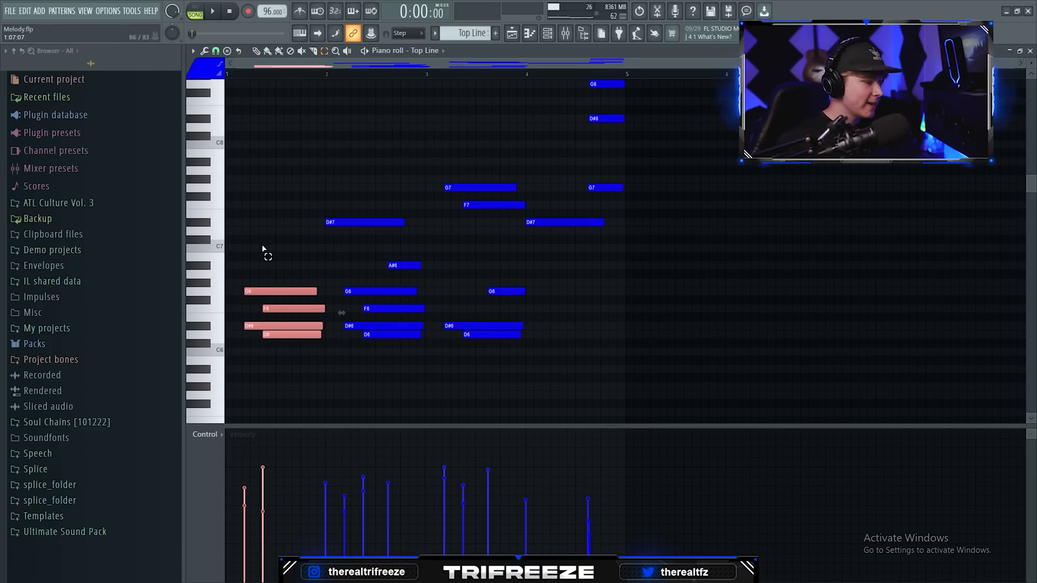
# Step: Copy bar 1's G6, F6, D#6 and D6 notes onto bars 2 and 3, and delete the surplus copies
pyautogui.moveTo(278, 295); pyautogui.dragTo(369, 295)
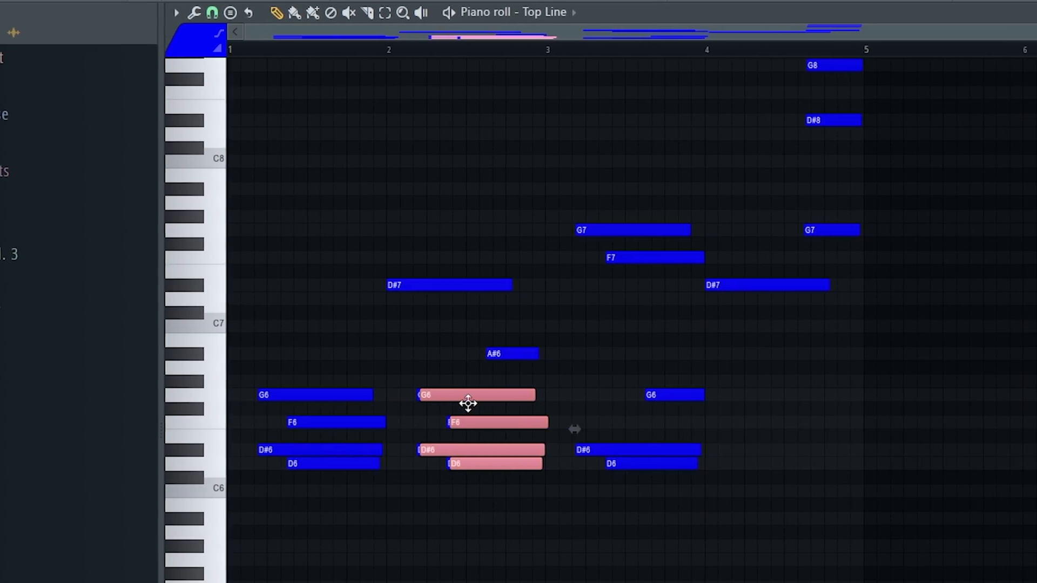
pyautogui.moveTo(494, 394); pyautogui.dragTo(601, 390)
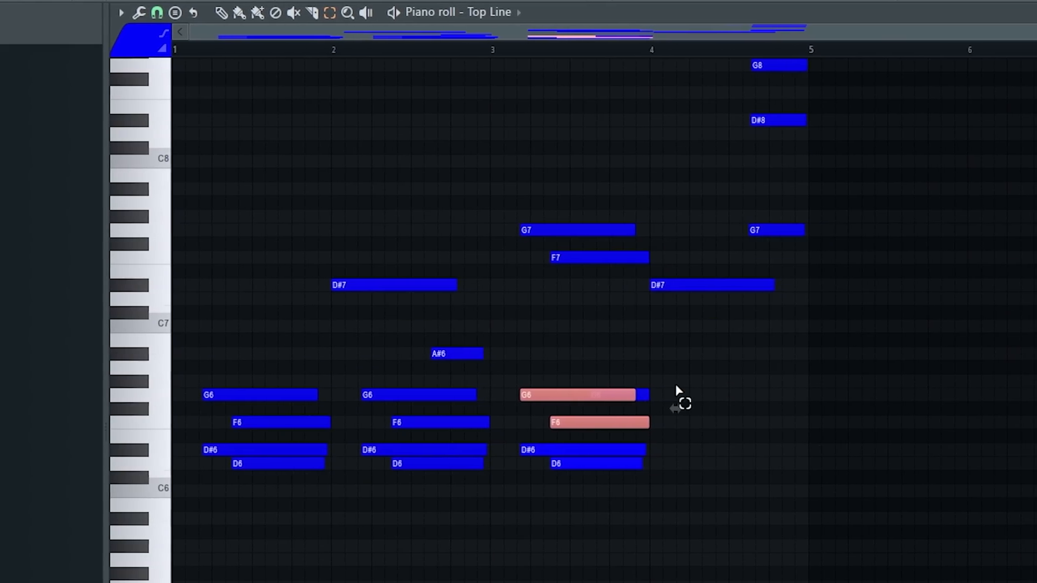
pyautogui.press('Delete')
# Step: Select the high G8, D#8 and G7 notes at the end of bar 4
pyautogui.scroll(1, 702, 345)
pyautogui.moveTo(839, 88); pyautogui.dragTo(706, 351)
pyautogui.moveTo(801, 60); pyautogui.dragTo(727, 351)
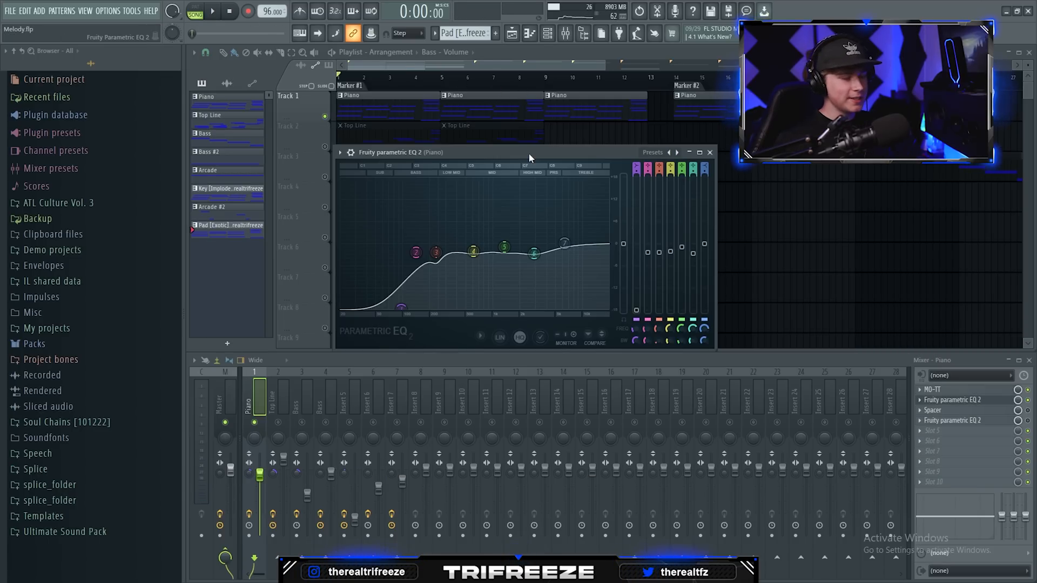
# Step: Reposition the piano's Parametric EQ 2 and Spacer windows, play the piano, and set Spacer's overall mix to 60%
pyautogui.moveTo(528, 152); pyautogui.dragTo(493, 168)
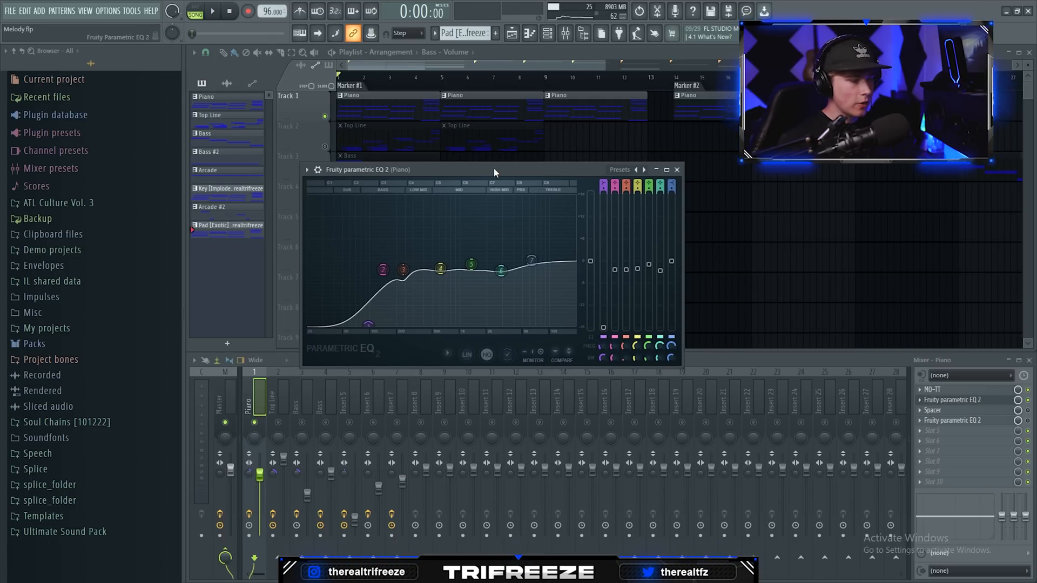
pyautogui.press('space')
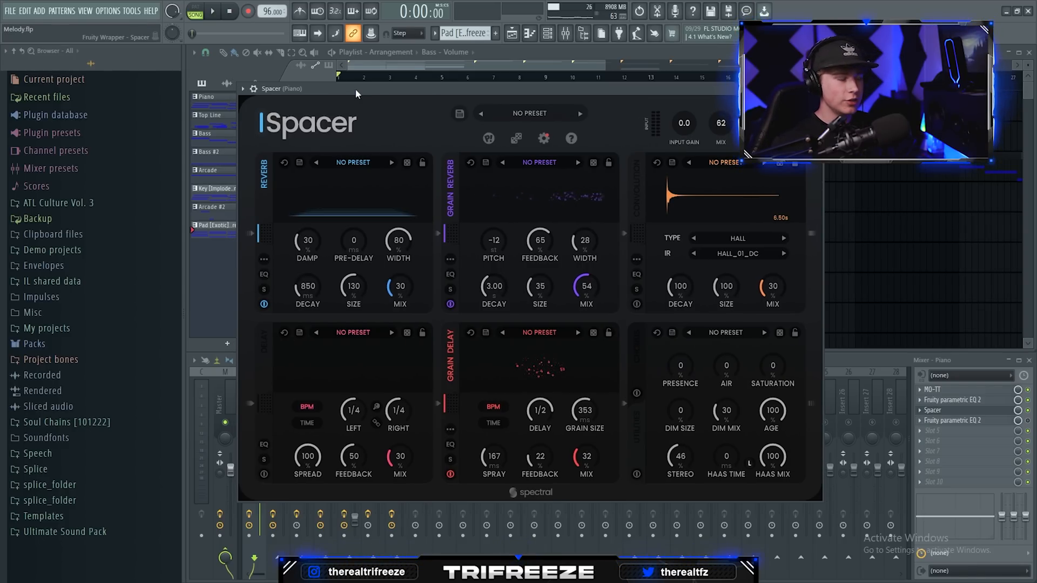
pyautogui.moveTo(355, 88); pyautogui.dragTo(363, 100)
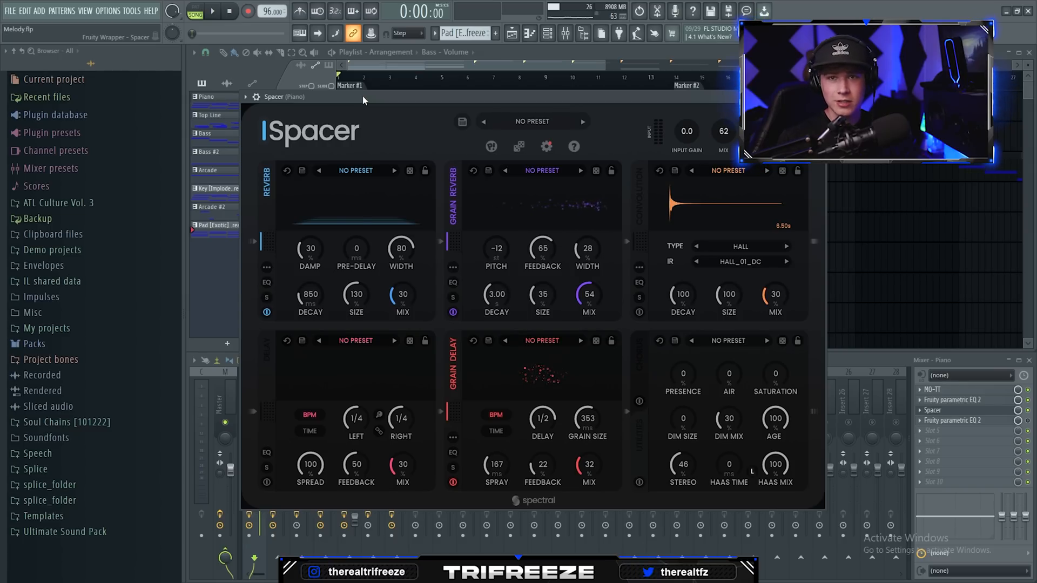
pyautogui.moveTo(375, 96)
pyautogui.mouseDown()
pyautogui.moveTo(474, 137)
pyautogui.moveTo(390, 86)
pyautogui.mouseUp()
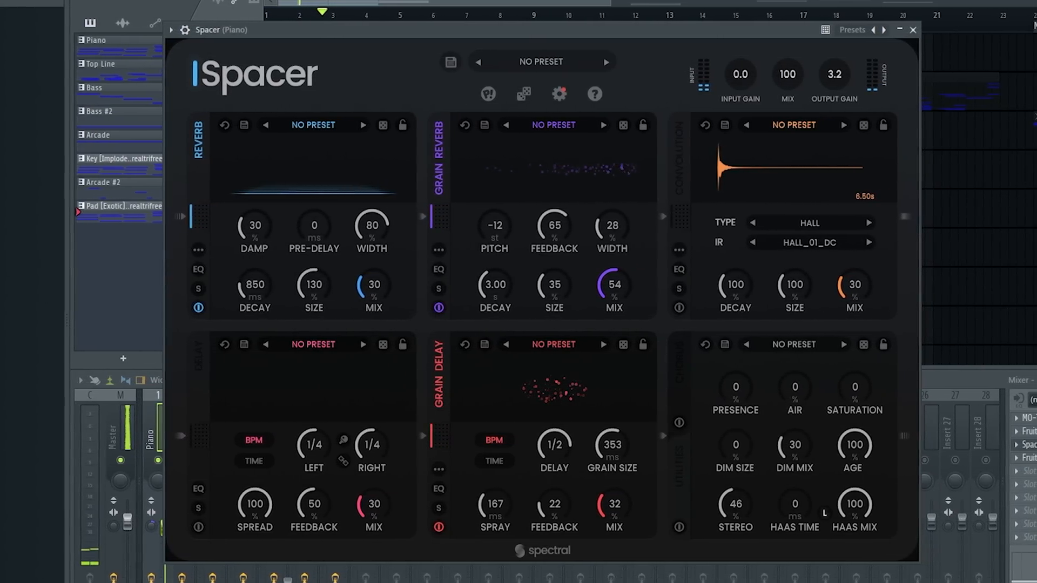
pyautogui.moveTo(776, 76); pyautogui.dragTo(775, 146)
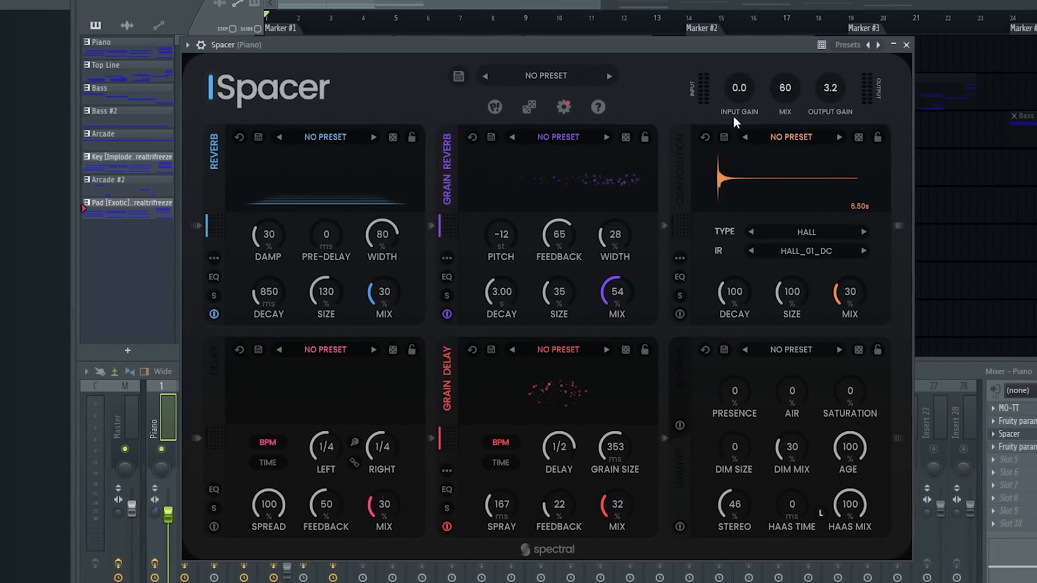
# Step: Audition Spacer's Grain Reverb at 83% mix and its Grain Delay at a raised mix, with the other modules bypassed
pyautogui.click(212, 315)
pyautogui.click(437, 526)
pyautogui.moveTo(607, 293); pyautogui.dragTo(422, 84)
pyautogui.press('space')
pyautogui.moveTo(588, 290); pyautogui.dragTo(565, 314)
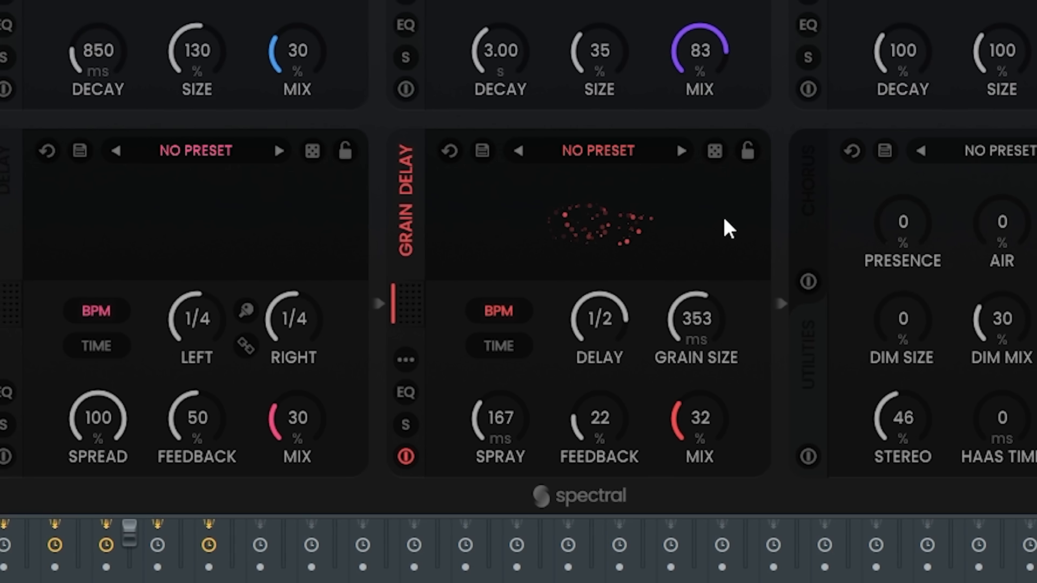
pyautogui.moveTo(625, 460); pyautogui.dragTo(632, 392)
pyautogui.moveTo(711, 256); pyautogui.dragTo(603, 449)
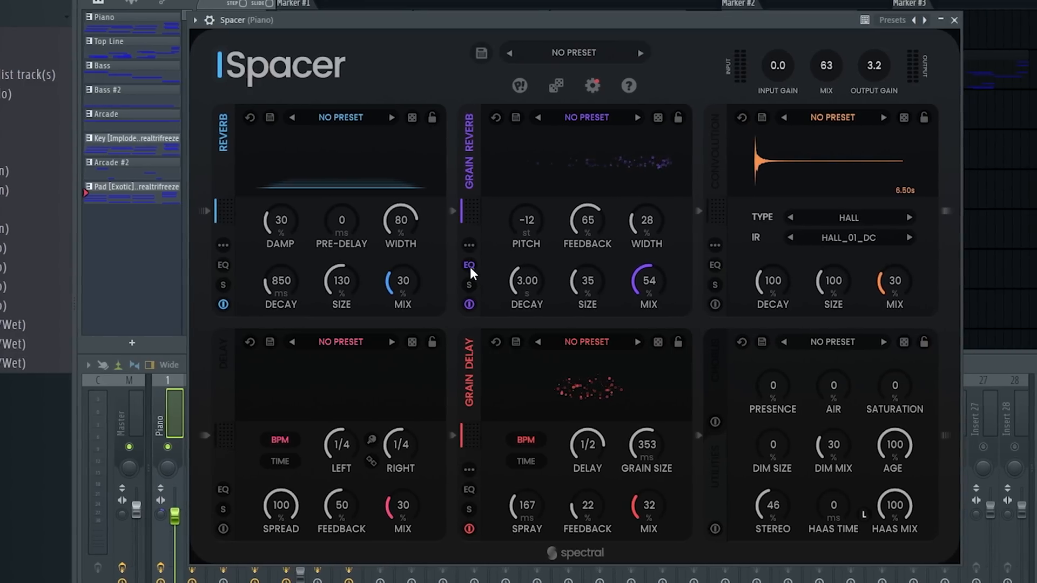
# Step: Randomize Spacer's Reverb module several times to reach damp 99%, decay 2.80 s and mix 38%
pyautogui.click(483, 284)
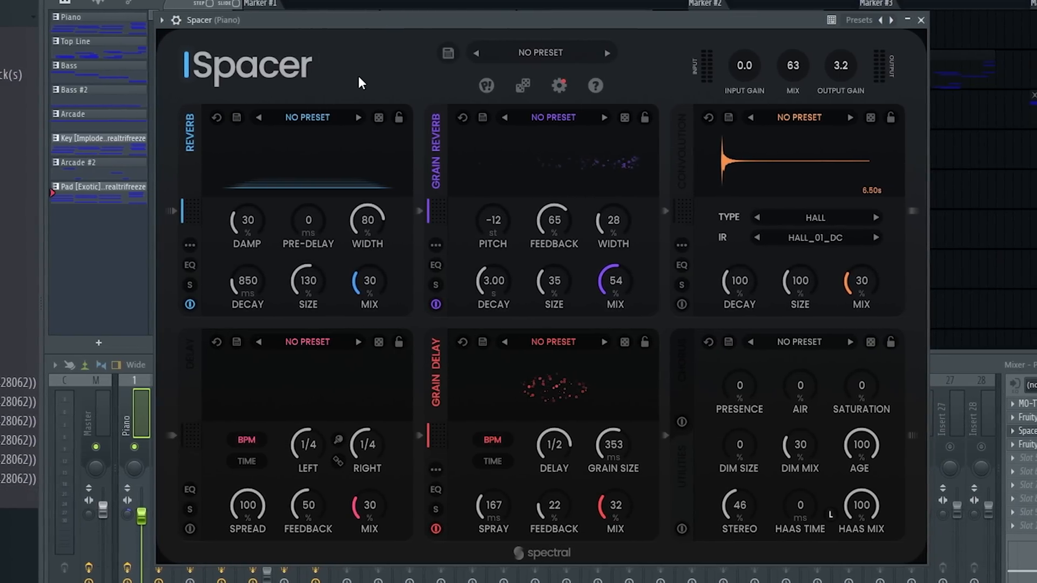
pyautogui.click(372, 117)
pyautogui.click(373, 117)
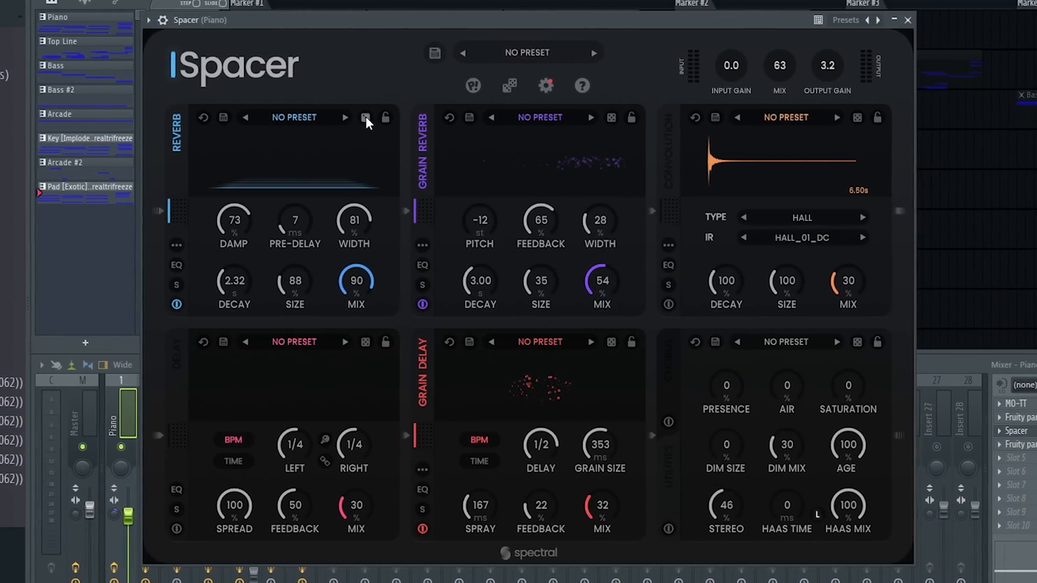
pyautogui.click(372, 118)
# Step: Randomize the Grain Reverb and Grain Delay modules repeatedly, reaching 26% and 46% mix respectively
pyautogui.click(604, 117)
pyautogui.click(591, 115)
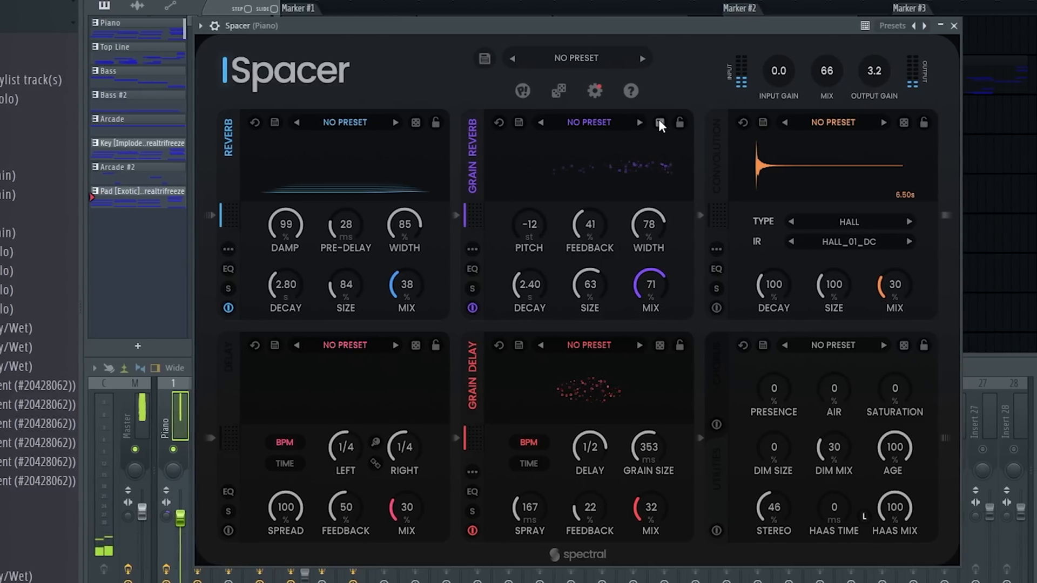
pyautogui.click(659, 122)
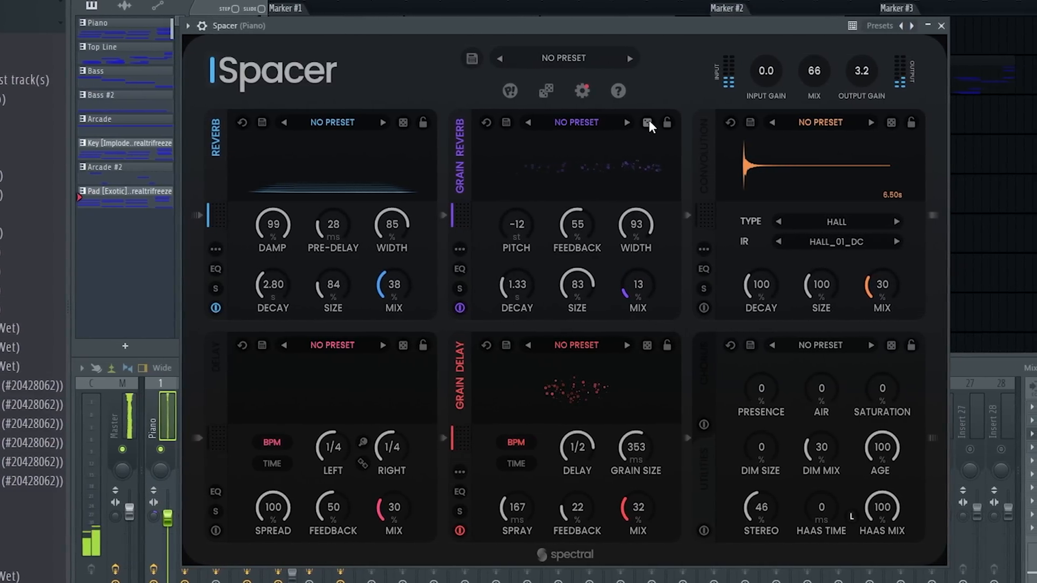
pyautogui.click(648, 122)
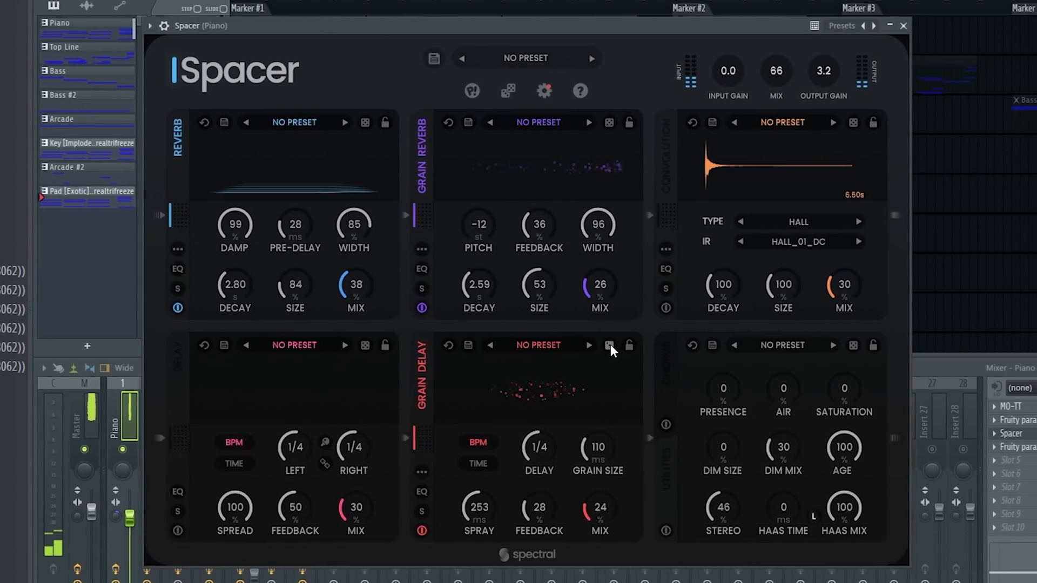
pyautogui.click(610, 346)
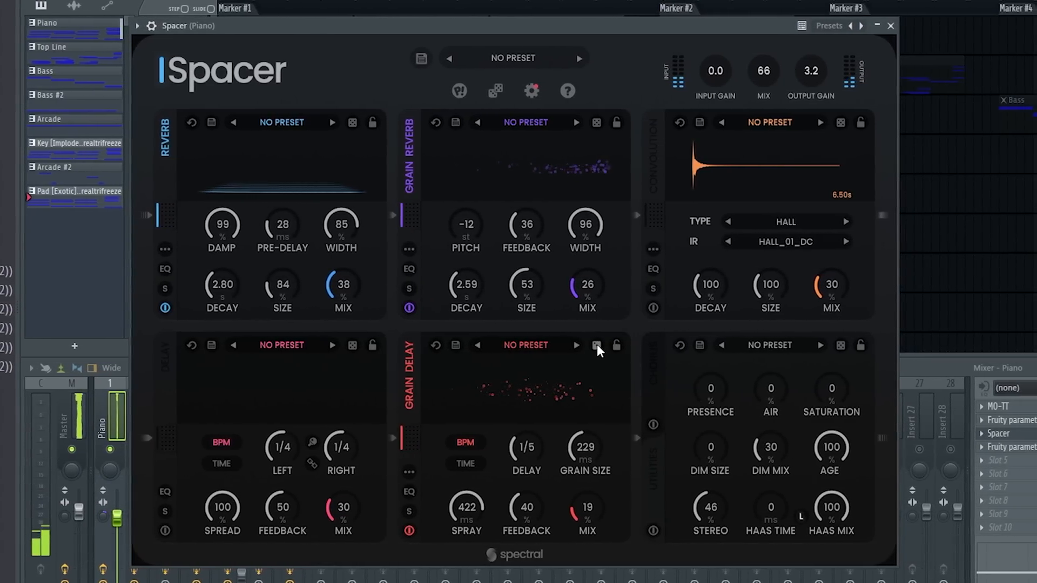
pyautogui.click(598, 345)
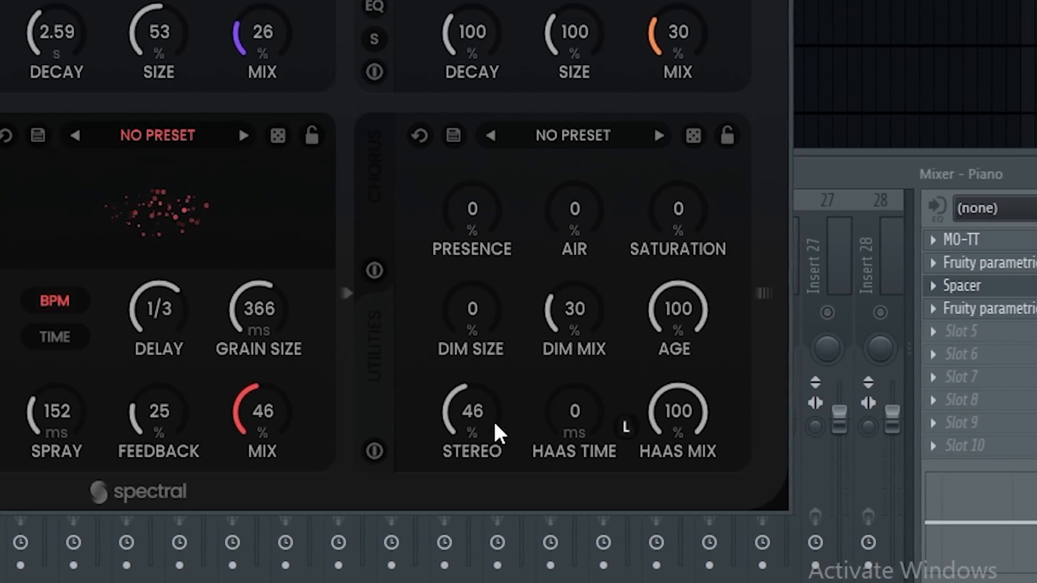
# Step: In Spacer's Utilities module, set Stereo to 94% and Haas Time to 10 ms, and reduce the Haas Mix
pyautogui.moveTo(487, 409); pyautogui.dragTo(441, 426)
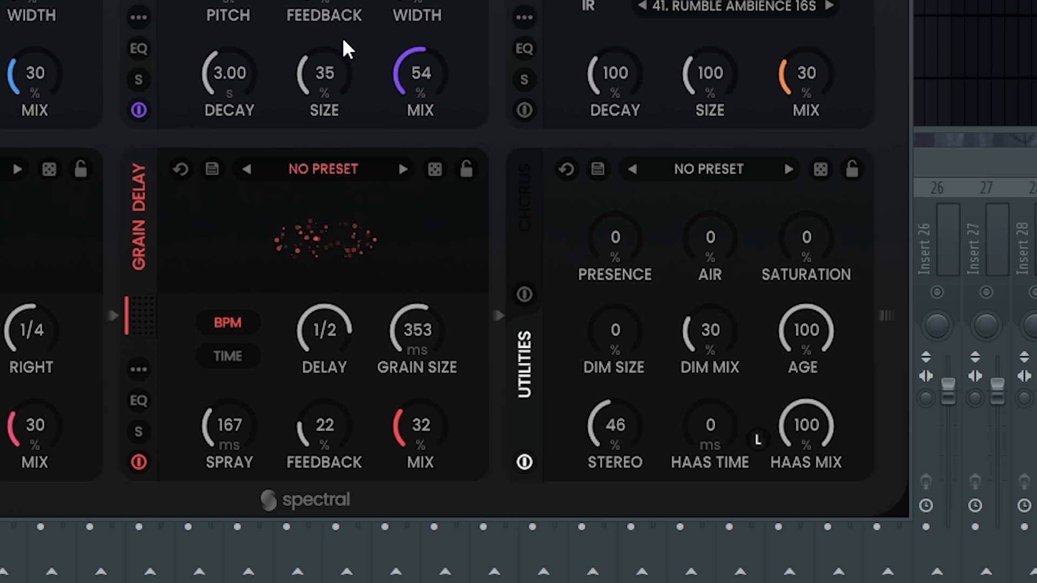
pyautogui.moveTo(713, 459); pyautogui.dragTo(720, 515)
pyautogui.moveTo(610, 519); pyautogui.dragTo(583, 424)
pyautogui.moveTo(650, 436); pyautogui.dragTo(629, 427)
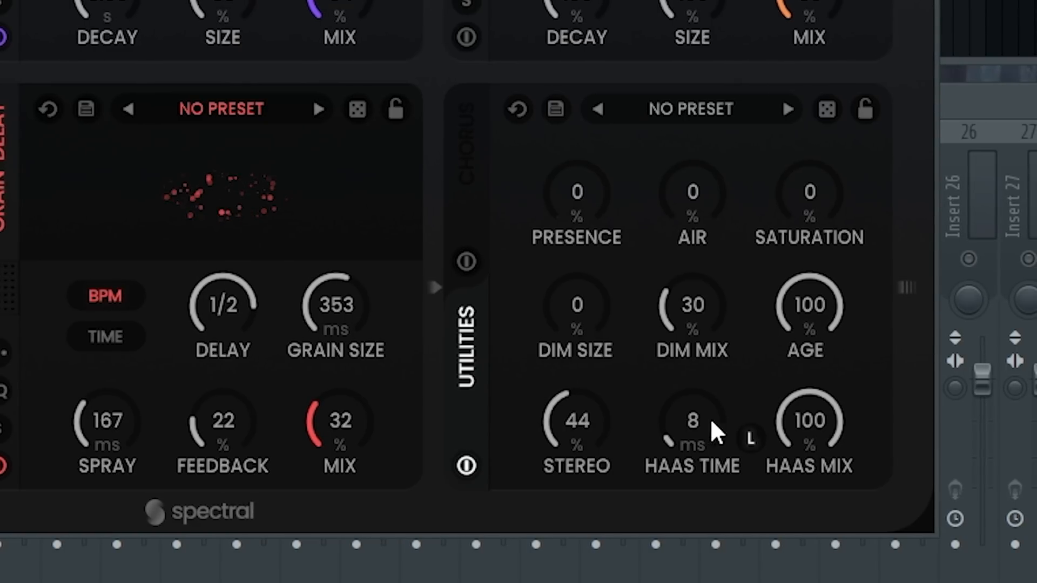
pyautogui.moveTo(801, 426); pyautogui.dragTo(805, 557)
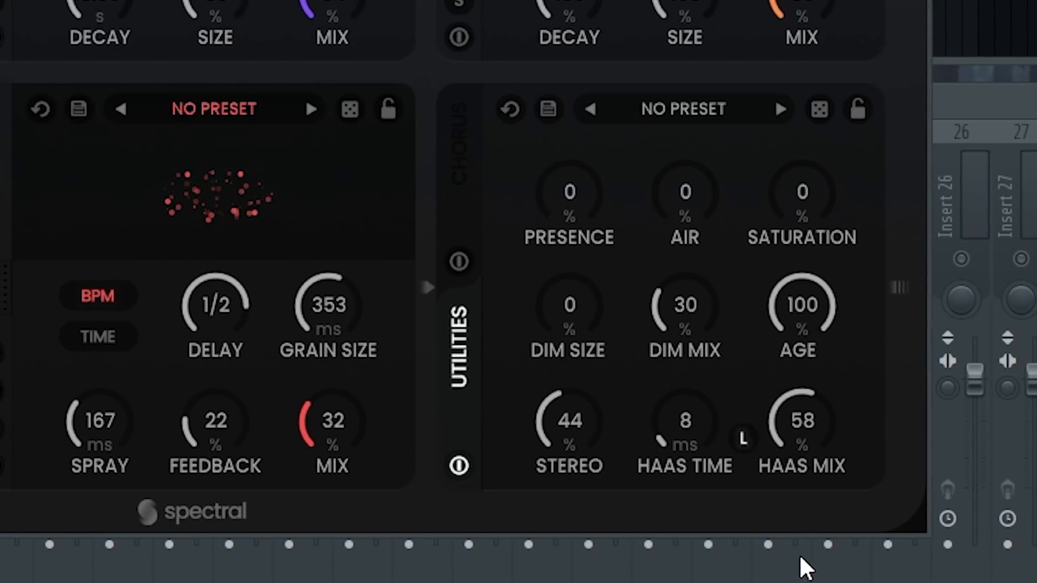
pyautogui.moveTo(709, 392); pyautogui.dragTo(699, 424)
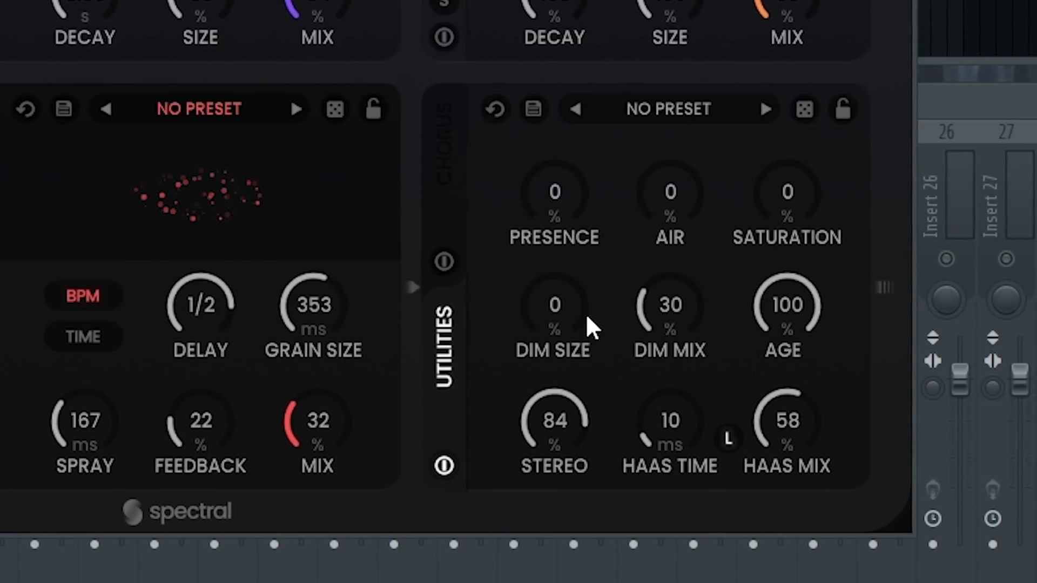
pyautogui.moveTo(786, 426)
pyautogui.mouseDown()
pyautogui.moveTo(798, 397)
pyautogui.moveTo(794, 352)
pyautogui.moveTo(782, 418)
pyautogui.mouseUp()
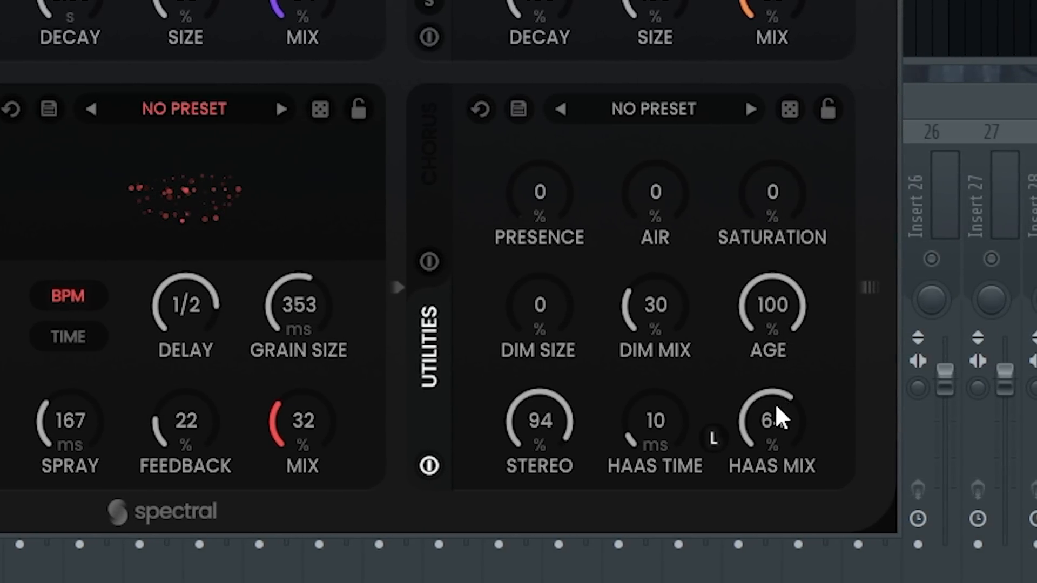
# Step: Set Presence to 63% and Air to 32% in the Utilities module
pyautogui.moveTo(660, 242); pyautogui.dragTo(714, 205)
pyautogui.moveTo(512, 267); pyautogui.dragTo(470, 65)
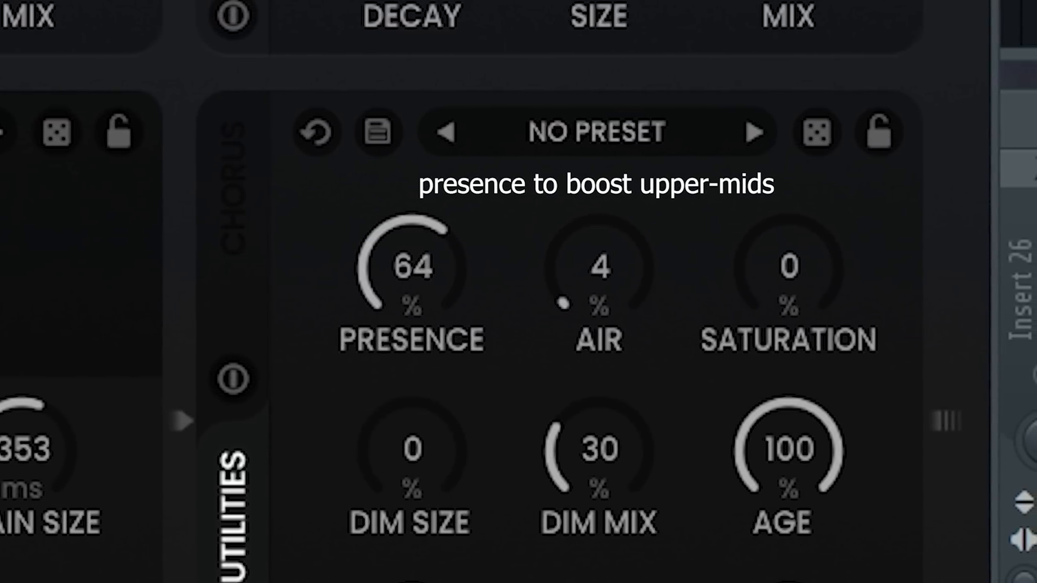
pyautogui.moveTo(604, 238); pyautogui.dragTo(657, 139)
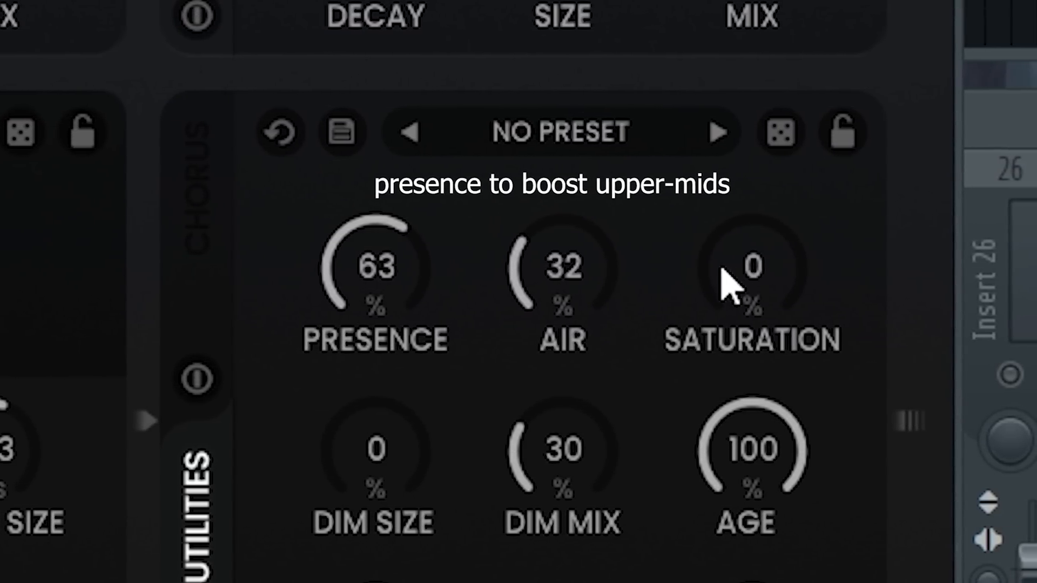
# Step: In Spacer's Utilities module, set Air to 26%, Saturation to 40%, Dim Size to 20% and Dim Mix to 32%, and try different Age and Haas Mix amounts
pyautogui.moveTo(737, 283); pyautogui.dragTo(606, 306)
pyautogui.moveTo(748, 254); pyautogui.dragTo(708, 92)
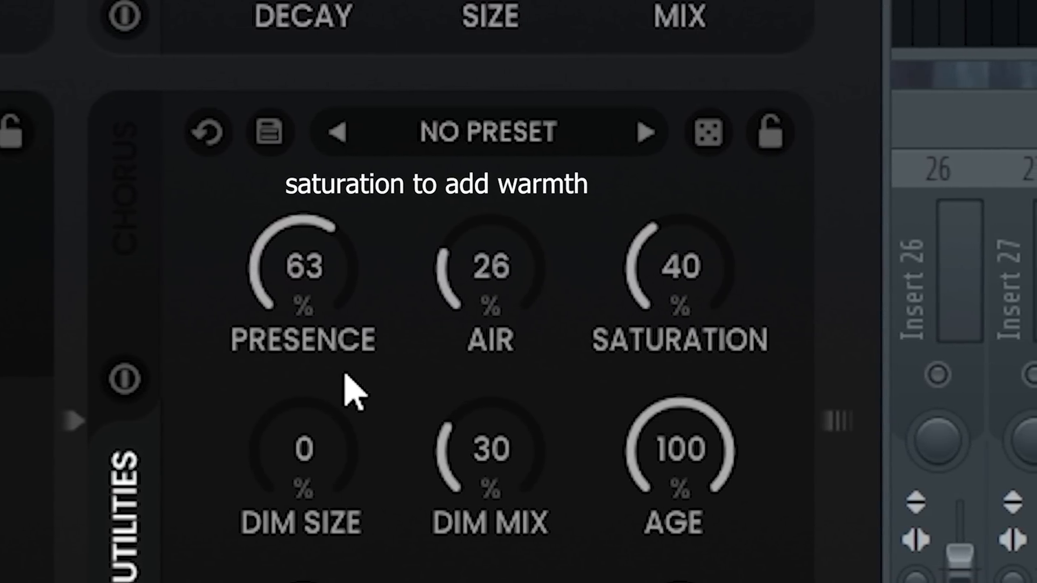
pyautogui.moveTo(313, 459); pyautogui.dragTo(319, 381)
pyautogui.moveTo(489, 476)
pyautogui.mouseDown()
pyautogui.moveTo(512, 438)
pyautogui.moveTo(503, 474)
pyautogui.mouseUp()
pyautogui.moveTo(658, 486); pyautogui.dragTo(661, 572)
pyautogui.moveTo(843, 415); pyautogui.dragTo(838, 295)
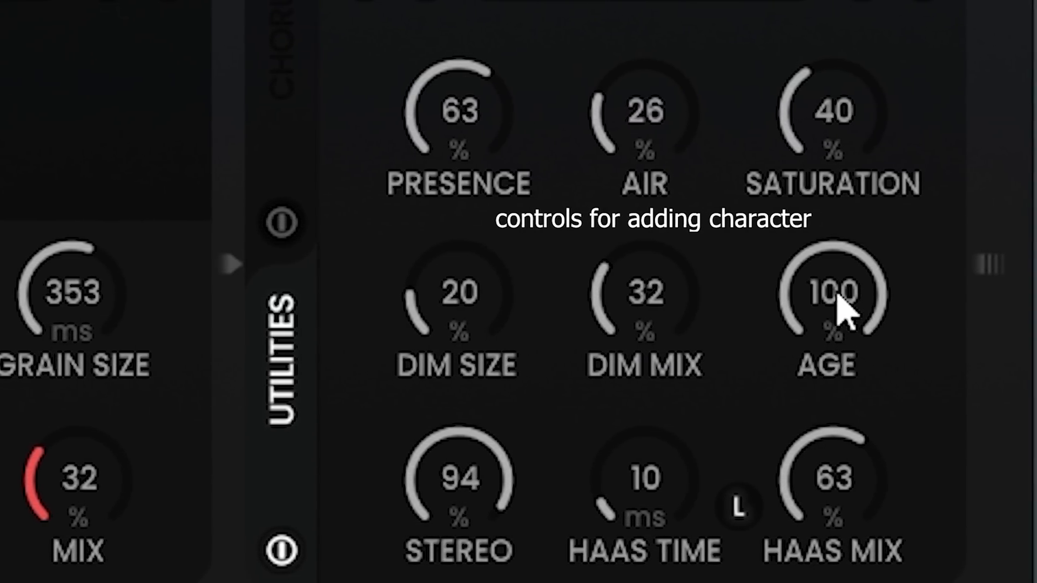
pyautogui.moveTo(847, 479); pyautogui.dragTo(803, 562)
# Step: Randomize all of Spacer's modules at once several times
pyautogui.moveTo(591, 129); pyautogui.dragTo(511, 97)
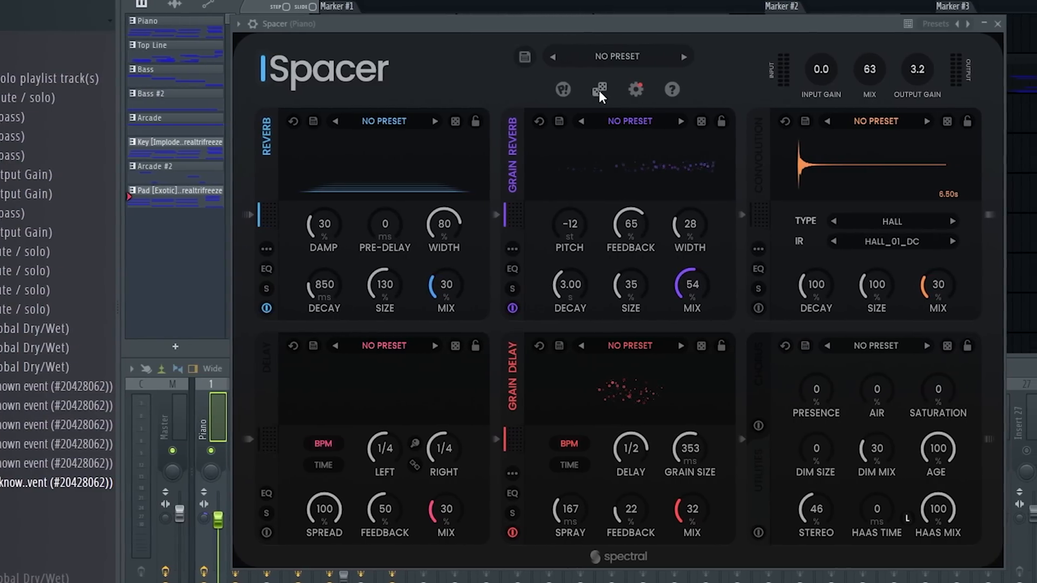
pyautogui.click(589, 90)
pyautogui.click(589, 89)
pyautogui.click(589, 90)
pyautogui.click(567, 89)
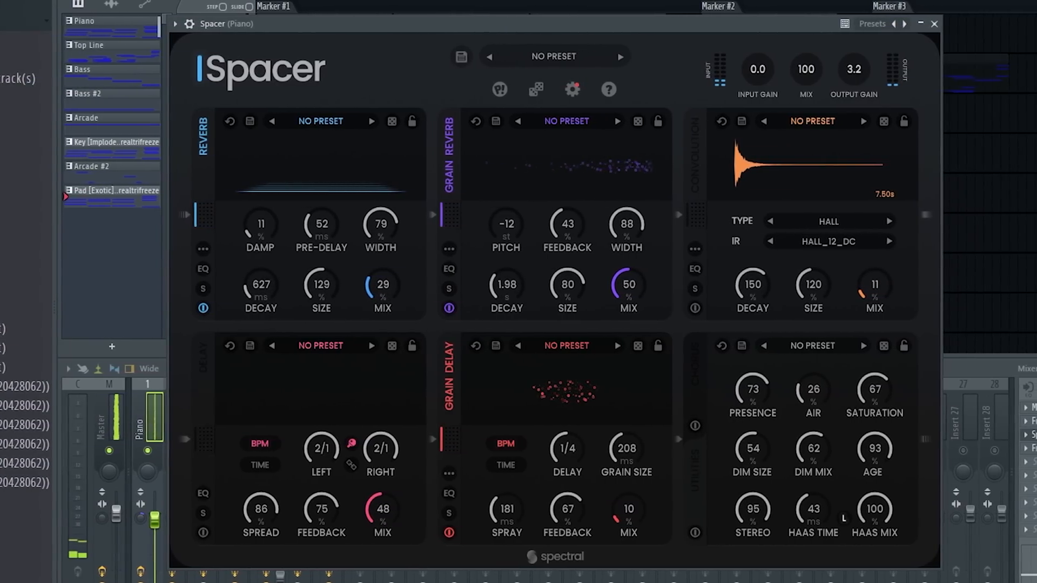
pyautogui.click(547, 89)
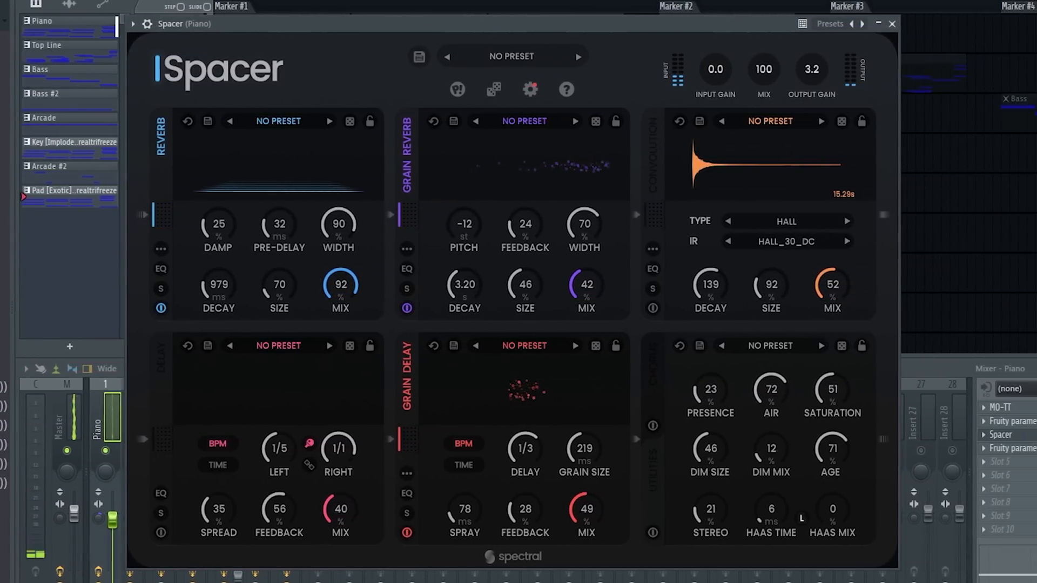
# Step: Try overall Spacer mix amounts of 51% and 71%, and adjust the Chorus module
pyautogui.moveTo(740, 90); pyautogui.dragTo(747, 151)
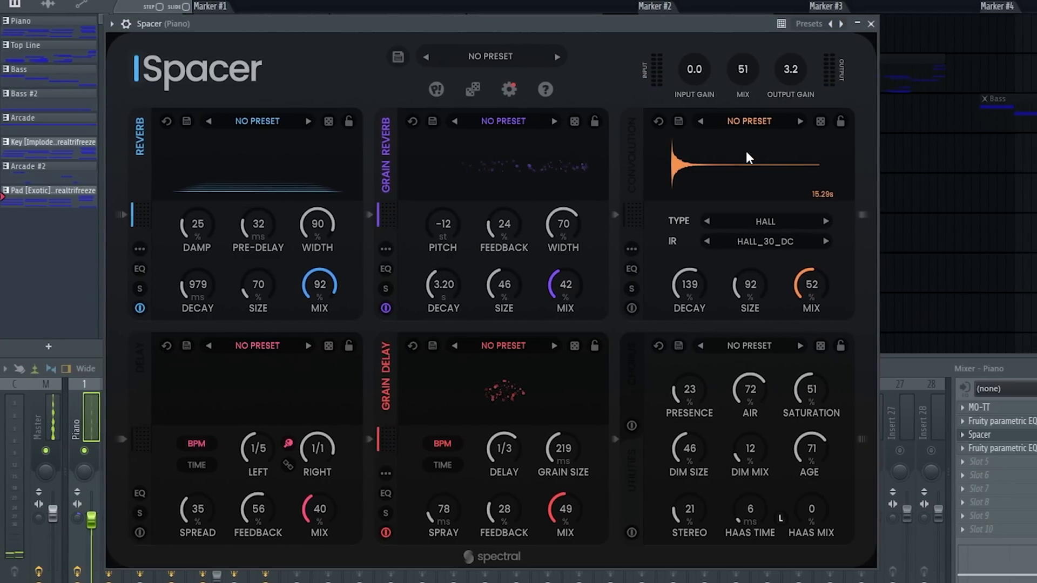
pyautogui.moveTo(731, 73); pyautogui.dragTo(716, 24)
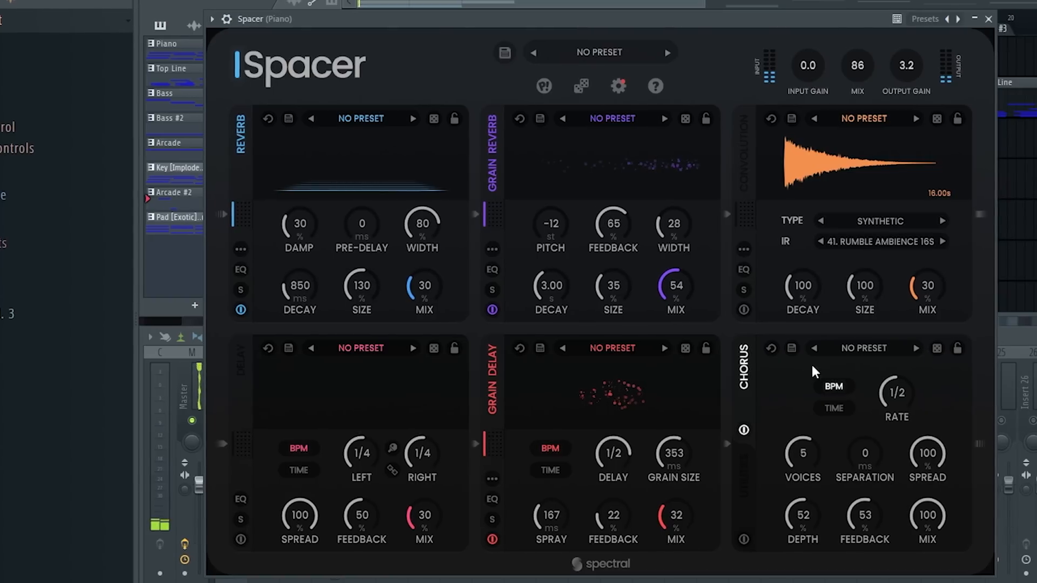
pyautogui.moveTo(812, 510); pyautogui.dragTo(766, 569)
pyautogui.moveTo(803, 70); pyautogui.dragTo(802, 99)
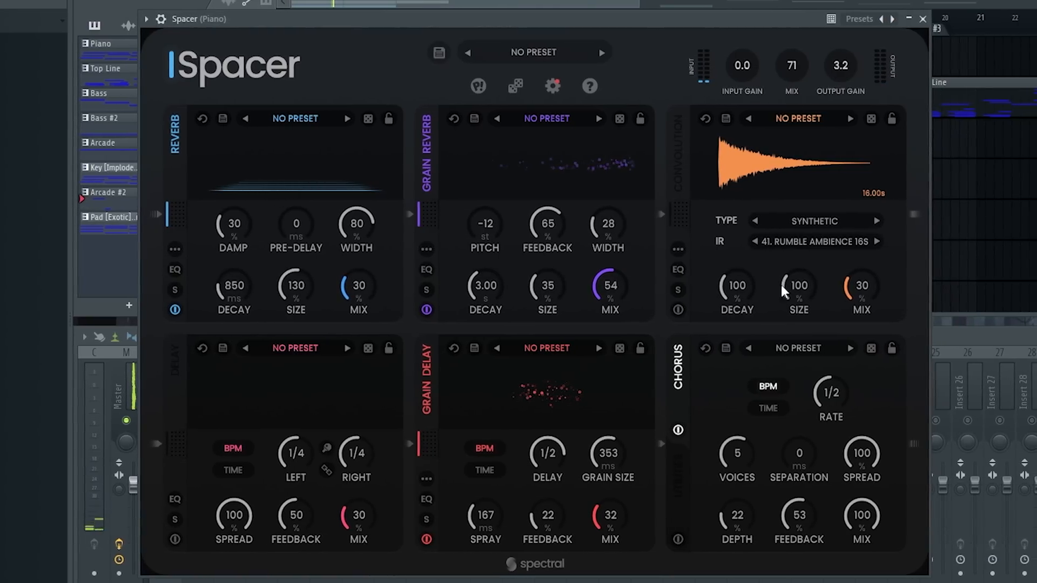
pyautogui.moveTo(737, 479); pyautogui.dragTo(733, 489)
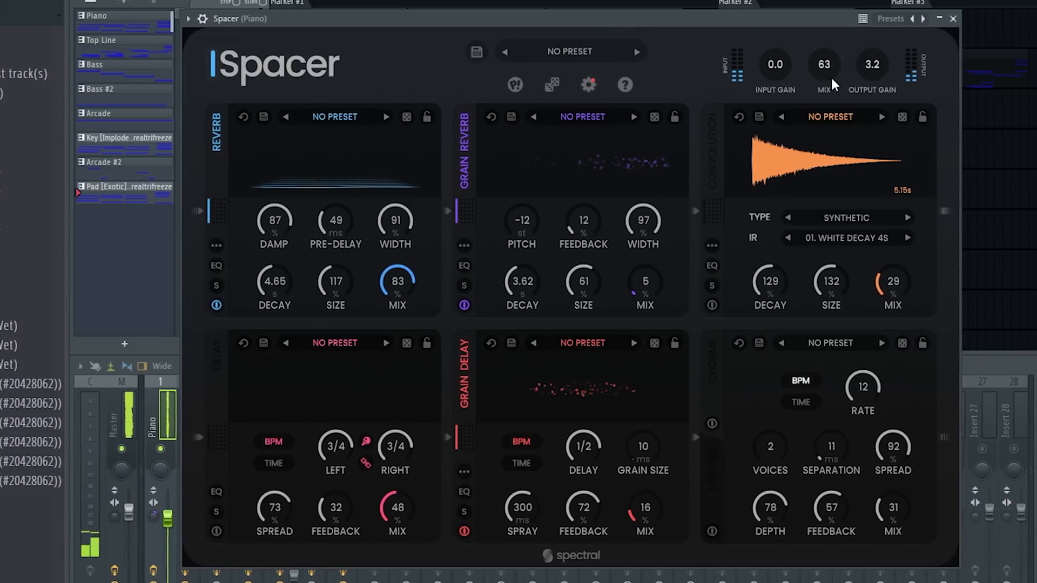
# Step: Randomize all of Spacer's modules with the overall mix at 46%, and raise the mix
pyautogui.moveTo(831, 76); pyautogui.dragTo(802, 106)
pyautogui.click(516, 85)
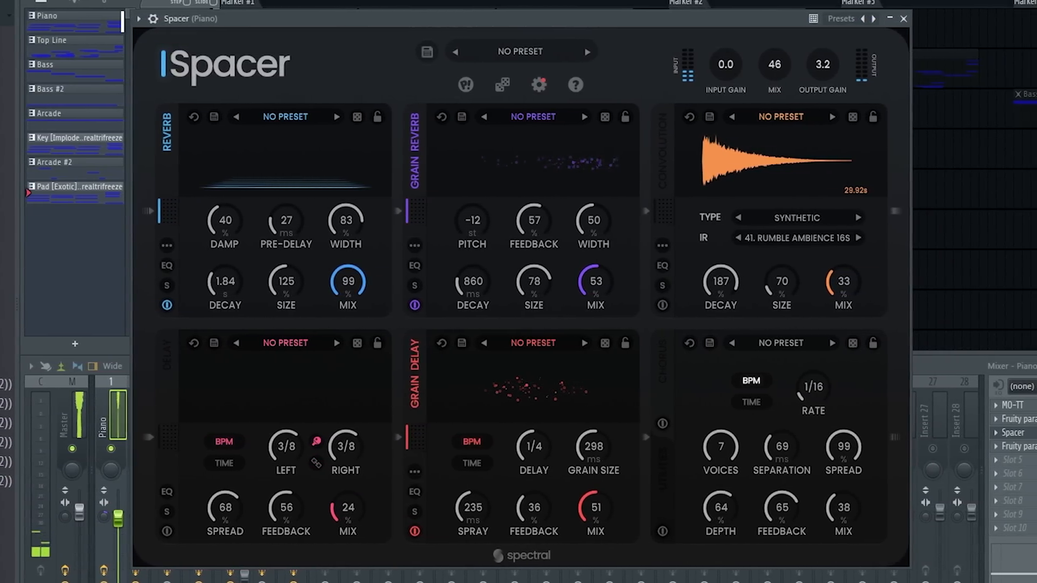
pyautogui.moveTo(758, 64); pyautogui.dragTo(755, 18)
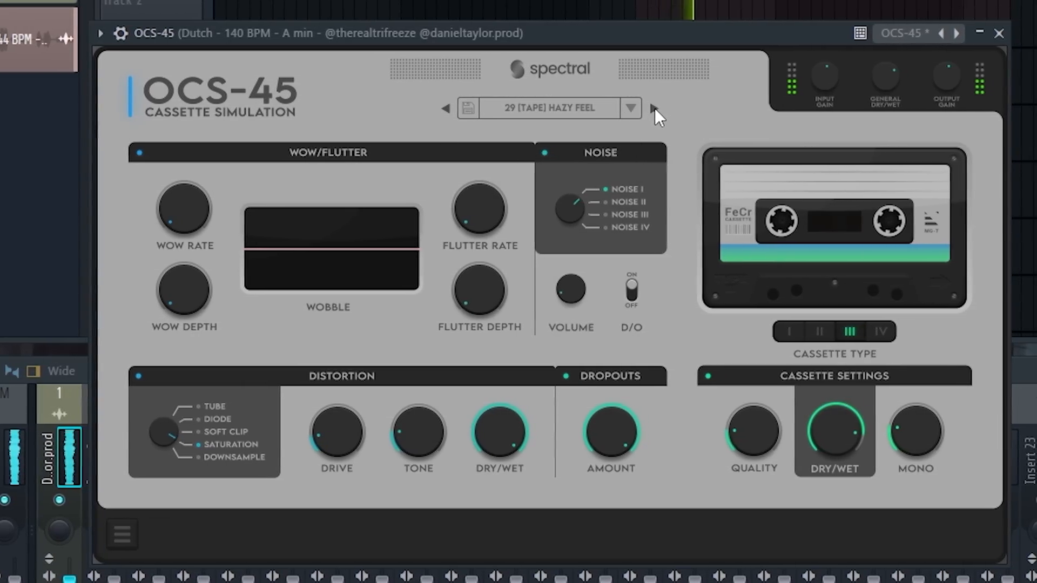
# Step: Load the OCS-45 preset 40 [LOW] ADD MORE LIFE, reduce its Flutter Depth and adjust the Wow settings
pyautogui.click(652, 108)
pyautogui.moveTo(182, 208); pyautogui.dragTo(160, 199)
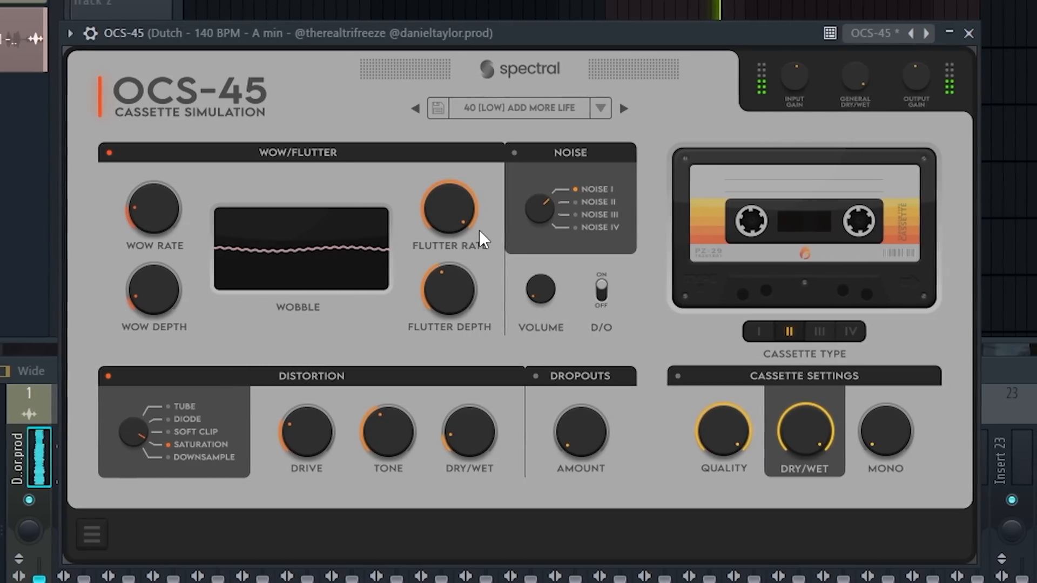
pyautogui.moveTo(465, 271); pyautogui.dragTo(459, 300)
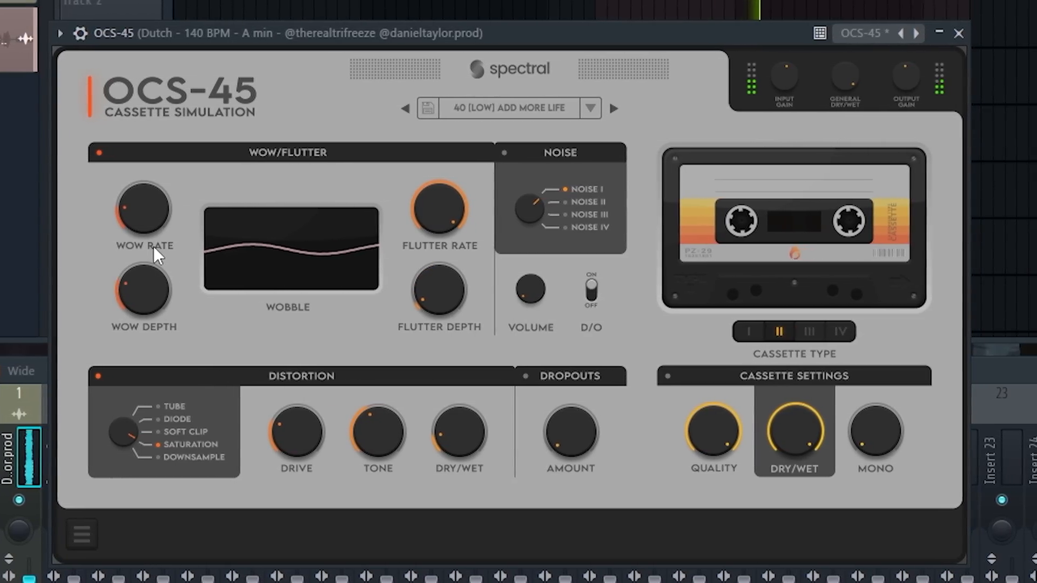
pyautogui.moveTo(144, 264); pyautogui.dragTo(129, 152)
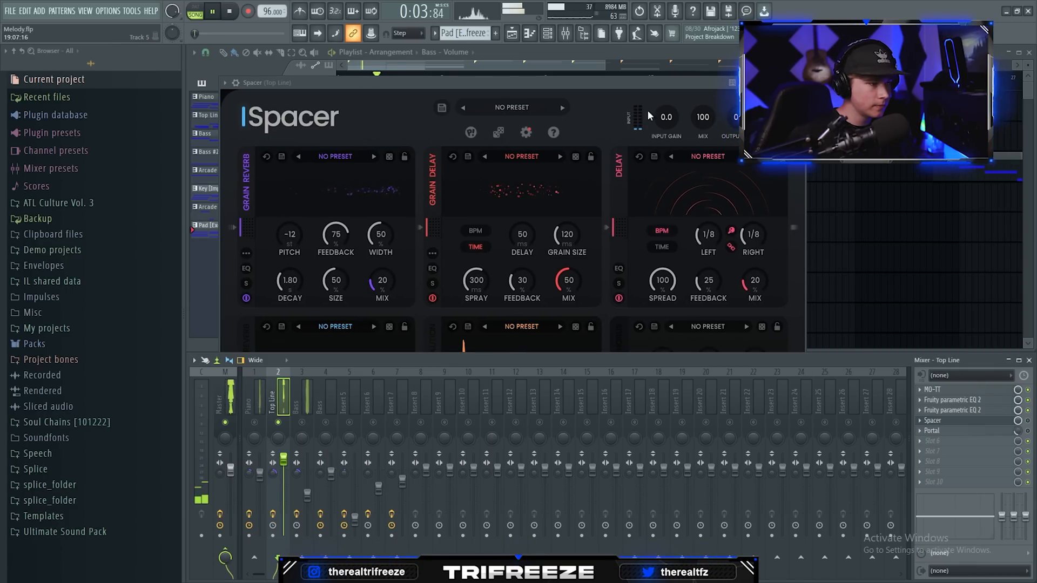
# Step: Review the Top Line's Spacer and Portal effects, and select the Bass volume automation clip in the playlist
pyautogui.moveTo(598, 83); pyautogui.dragTo(595, 86)
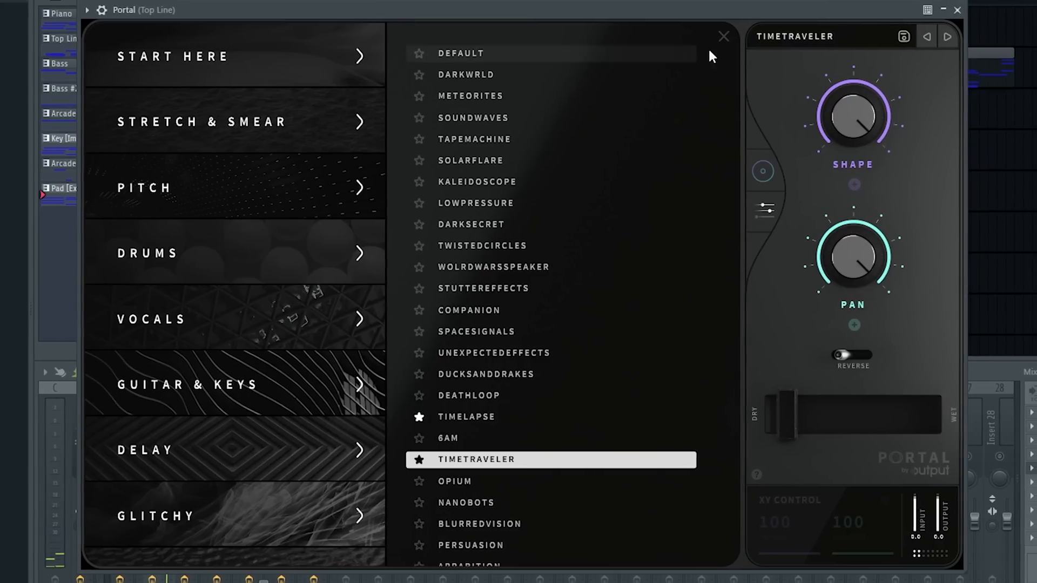
pyautogui.click(840, 43)
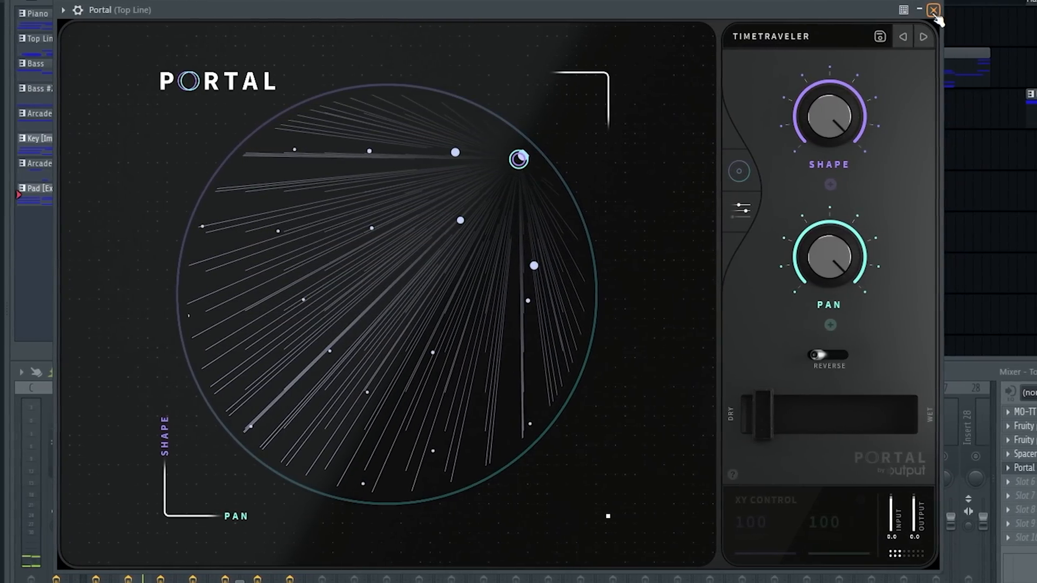
pyautogui.click(933, 10)
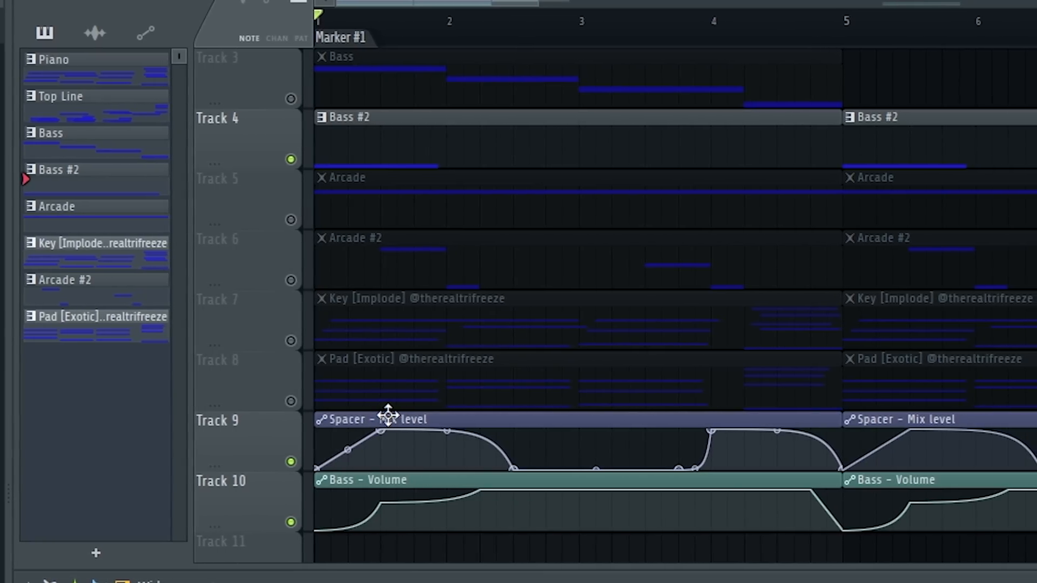
pyautogui.click(355, 482)
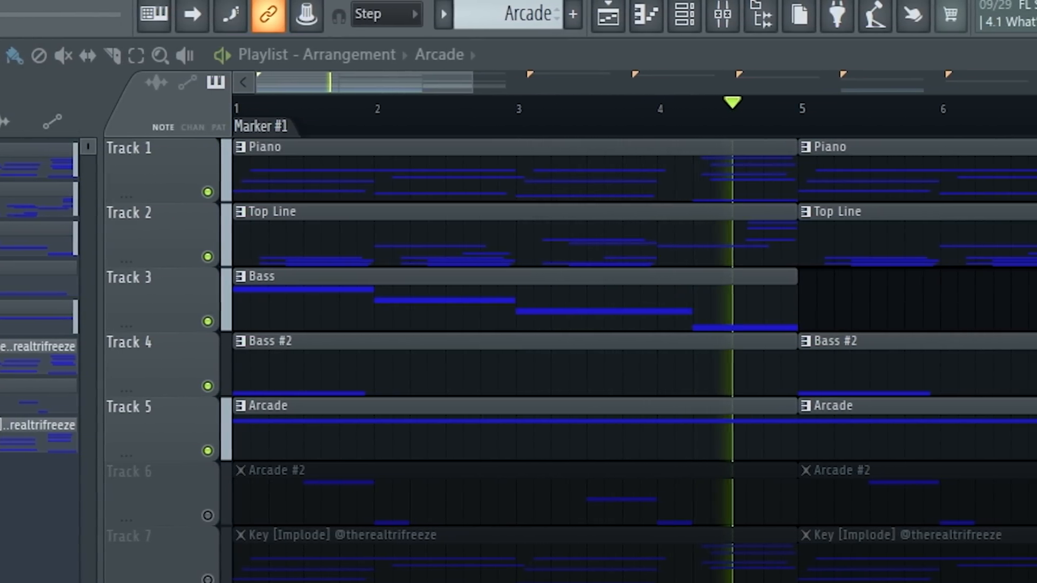
# Step: Play the arrangement with the Arcade mixer channel muted and unmuted to compare its effect
pyautogui.click(230, 12)
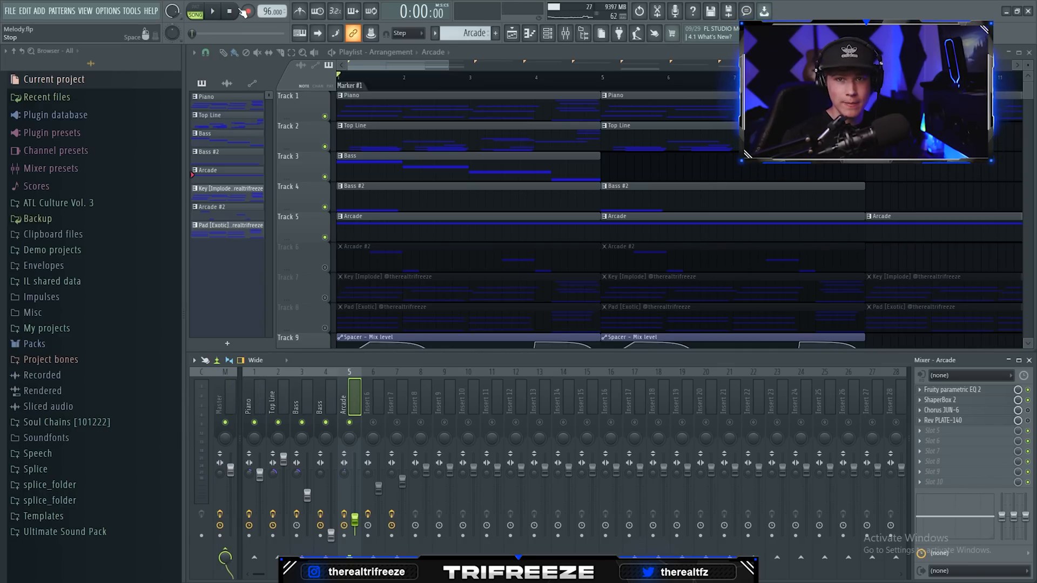
pyautogui.press('space')
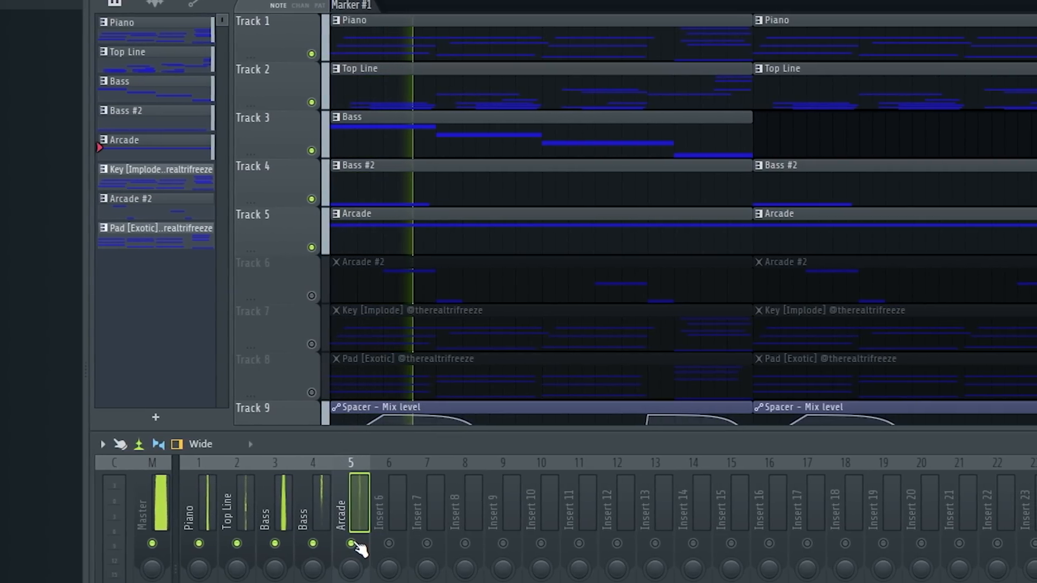
pyautogui.click(352, 544)
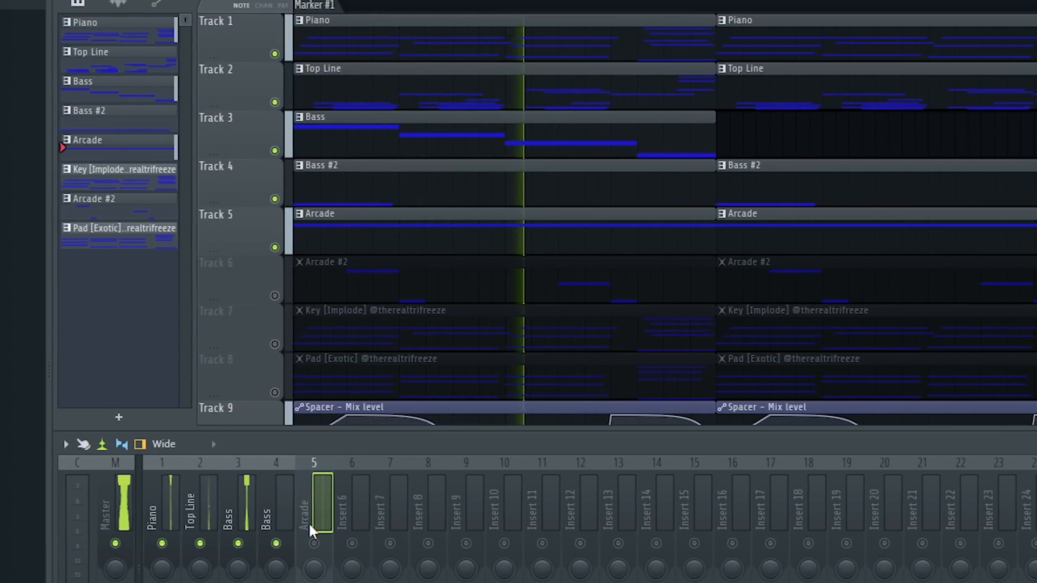
pyautogui.click(309, 544)
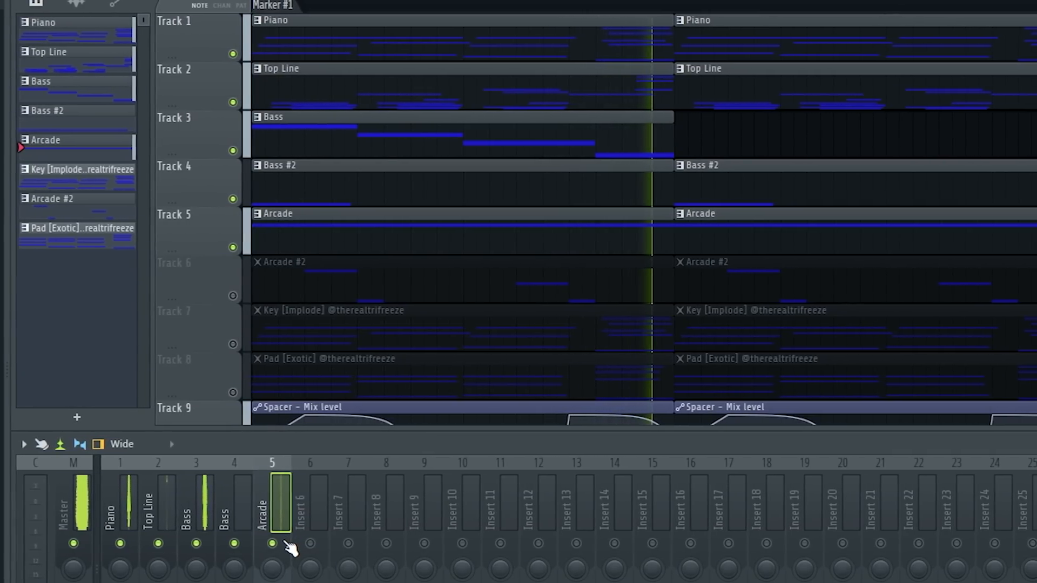
pyautogui.press('space')
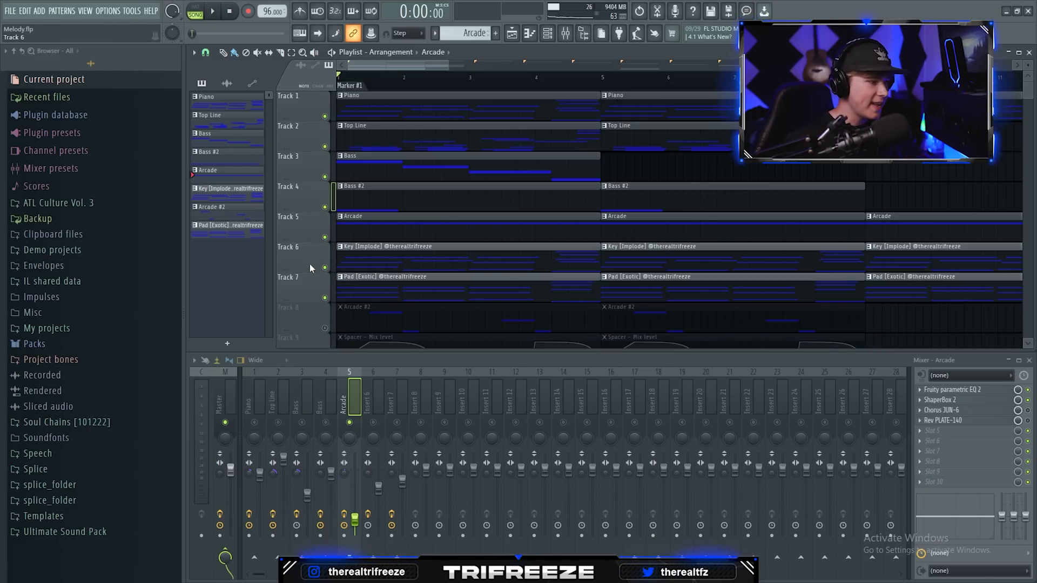
# Step: Raise the upper chord notes of the Key [Implode] pattern by one octave and play it back
pyautogui.rightClick(324, 267)
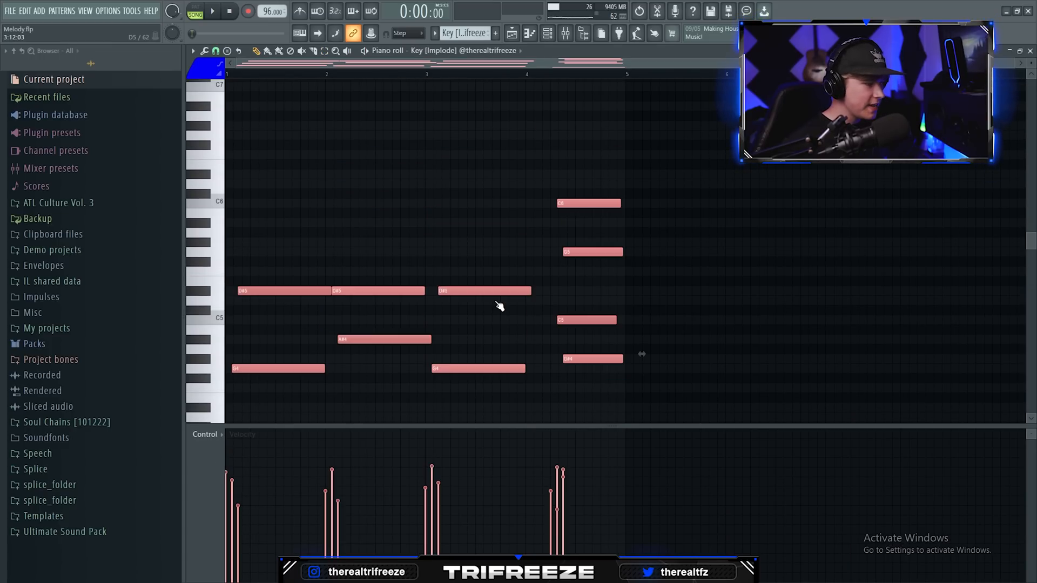
pyautogui.hotkey('ctrl', 'Up')
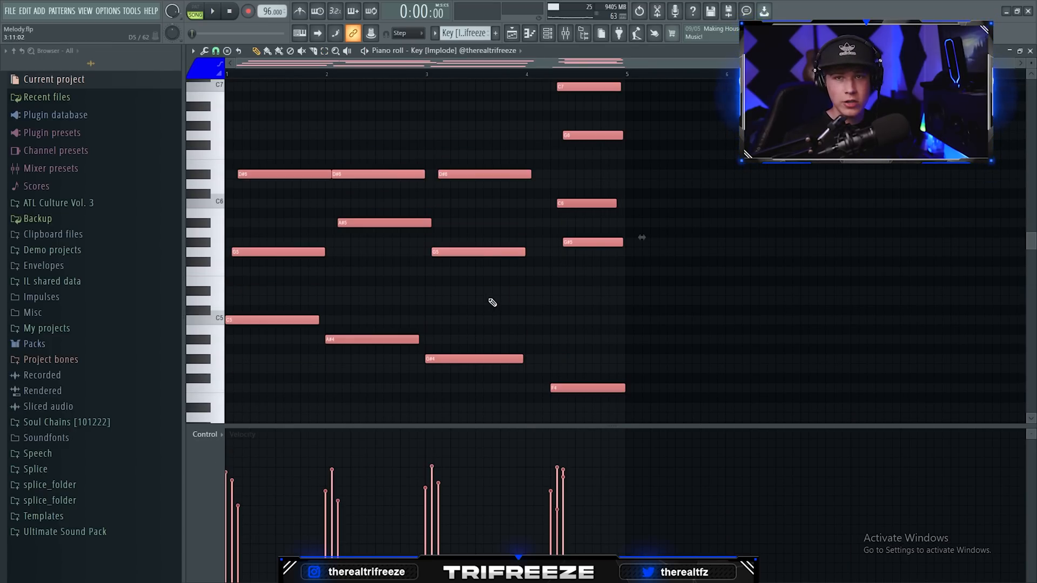
pyautogui.press('space')
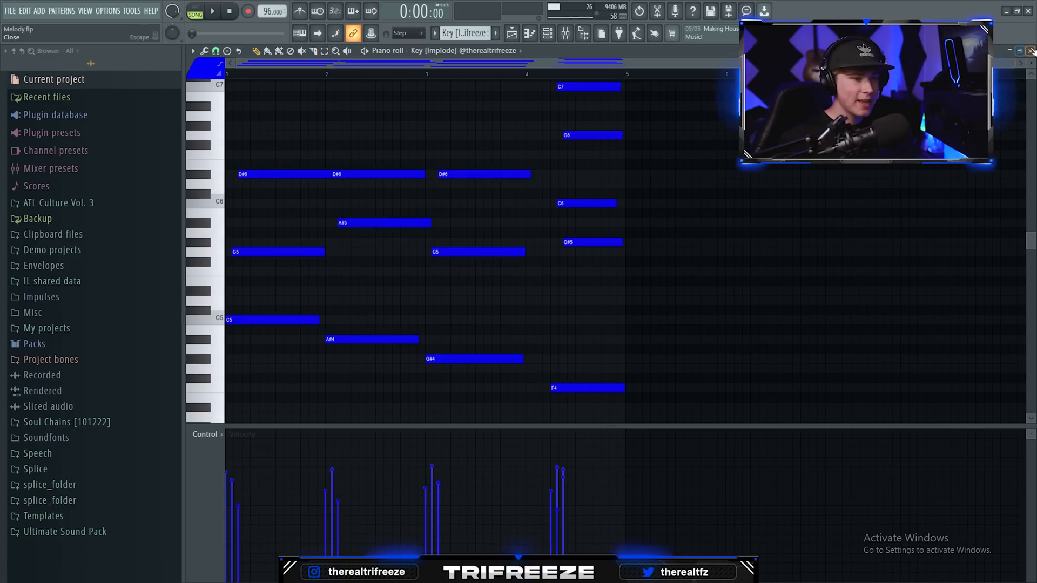
# Step: Open the Pad [Exotic] pattern, select its upper chord notes to examine the voicing, and play it back
pyautogui.click(1031, 51)
pyautogui.doubleClick(514, 278)
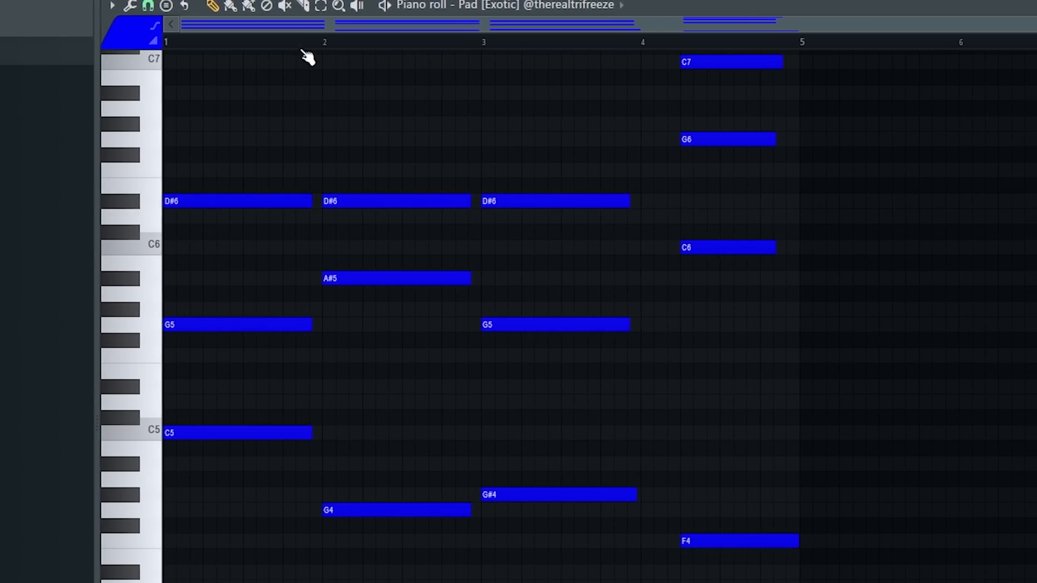
pyautogui.moveTo(516, 120); pyautogui.dragTo(503, 522)
pyautogui.scroll(1, 723, 85)
pyautogui.moveTo(722, 86); pyautogui.dragTo(722, 285)
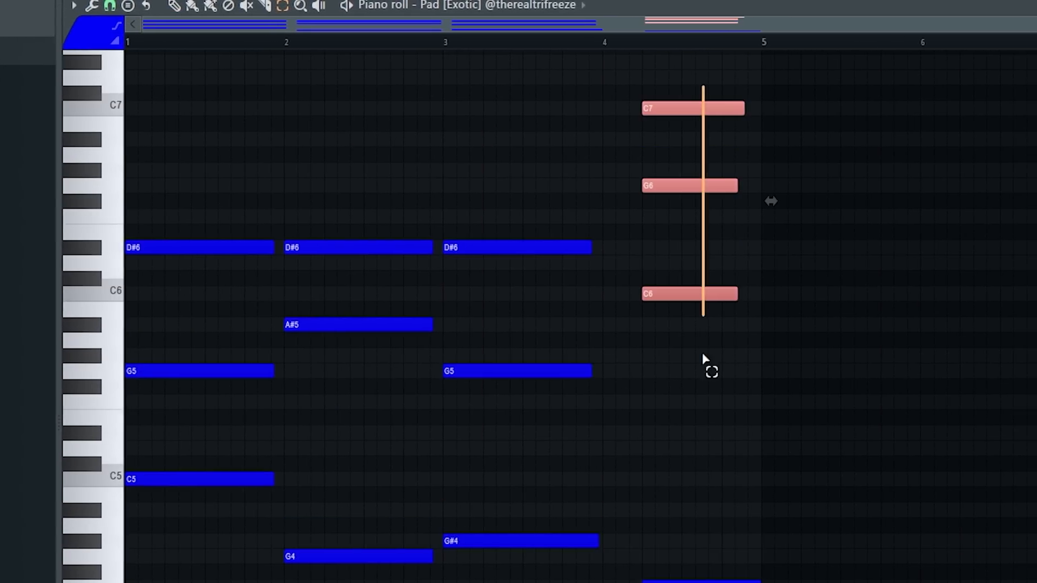
pyautogui.scroll(-1, 698, 405)
pyautogui.press('space')
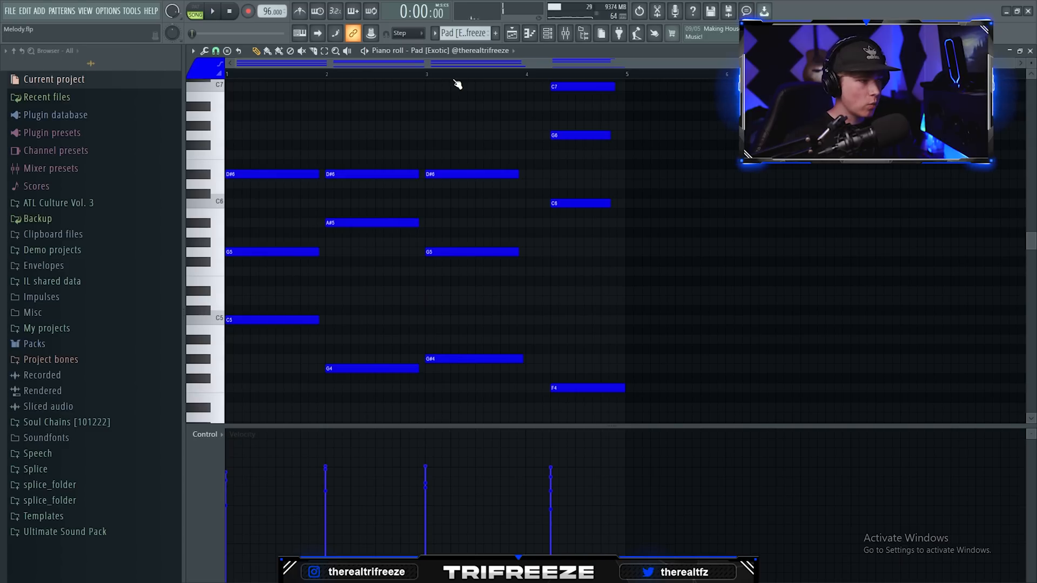
# Step: Close the Pad [Exotic] piano roll and listen to the arrangement with the key and pad tracks
pyautogui.click(1030, 51)
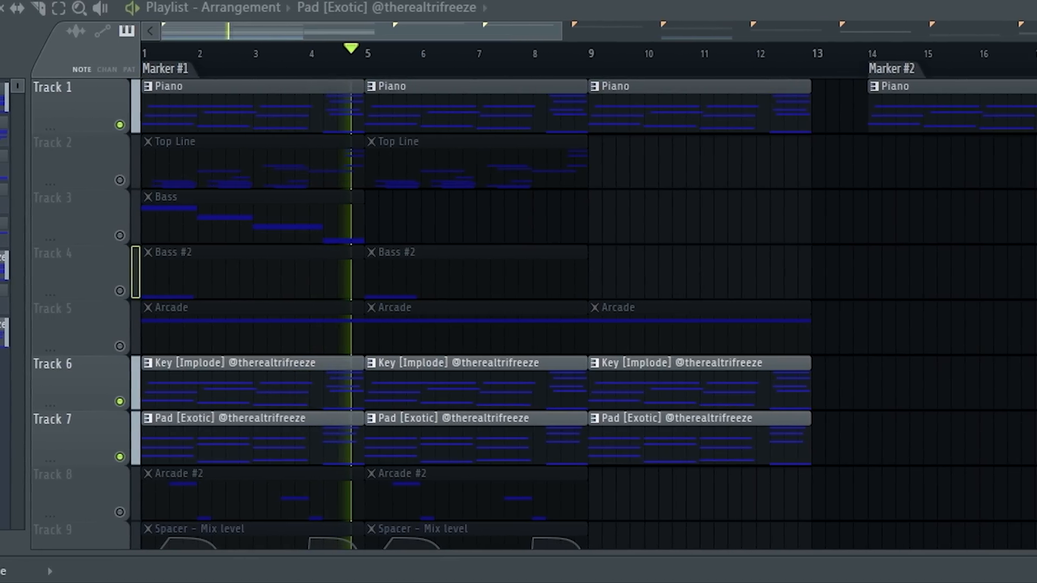
pyautogui.click(231, 12)
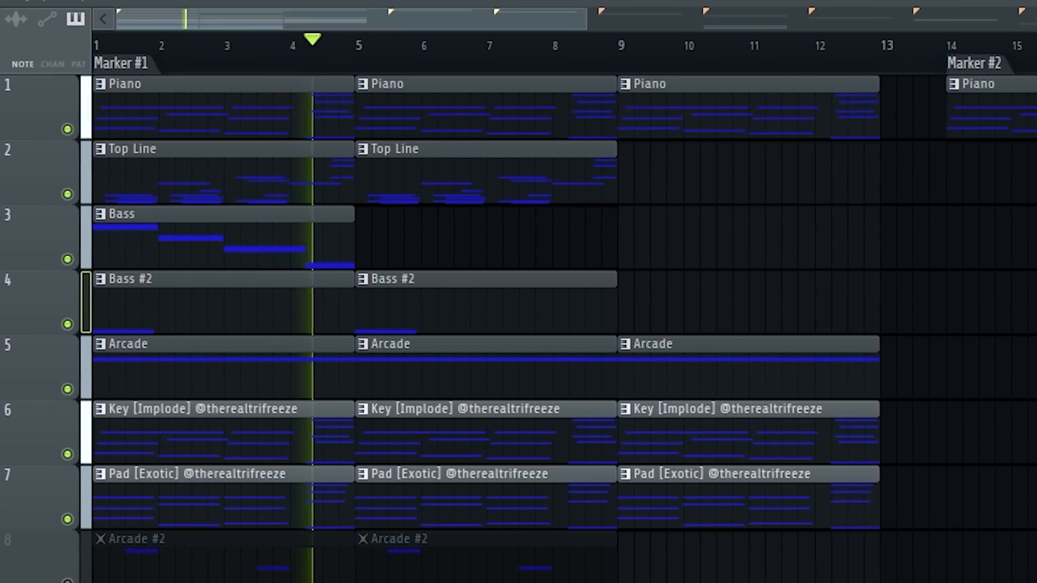
pyautogui.click(230, 11)
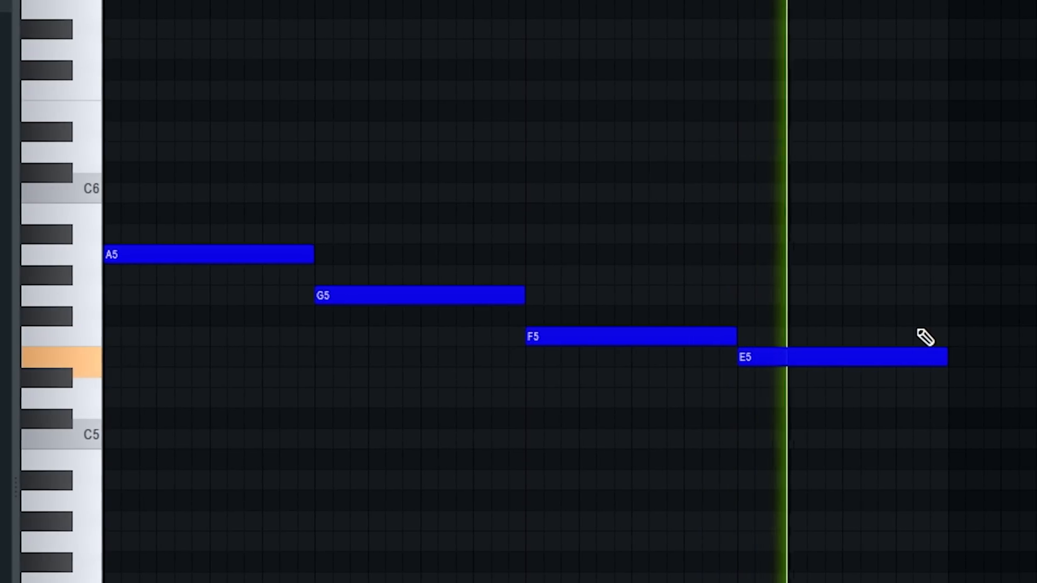
# Step: Play back the note patterns in the piano roll and listen to the arrangement with the Insert 7 effects
pyautogui.press('space')
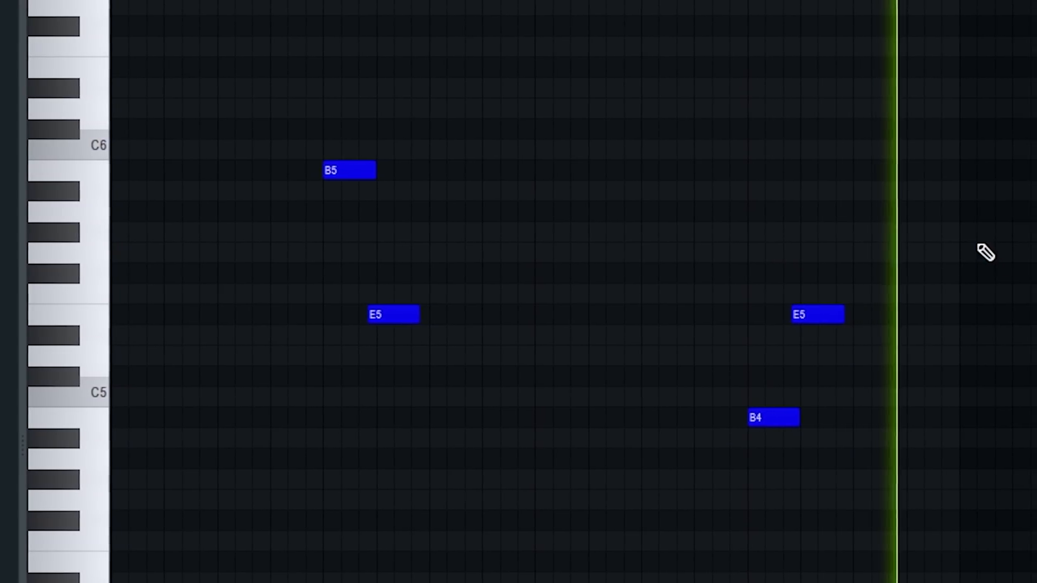
pyautogui.press('space')
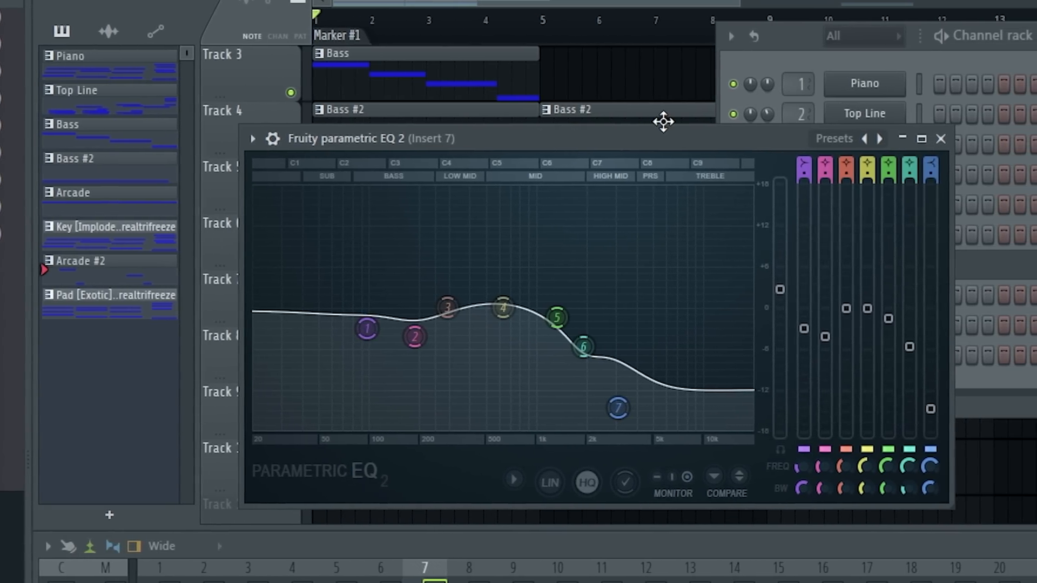
pyautogui.press('space')
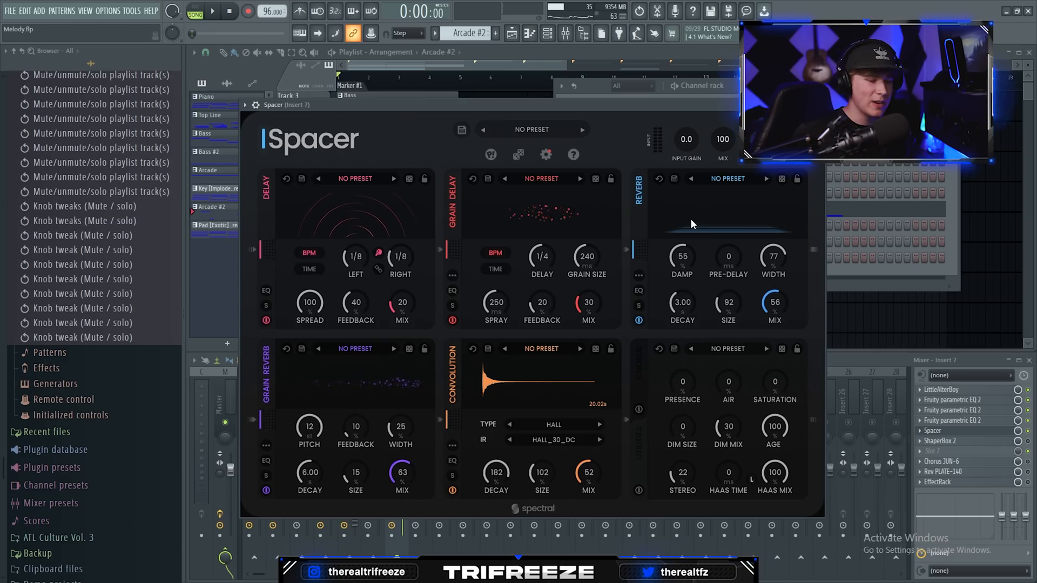
# Step: Open ShaperBox 2 on Insert 7 to examine its time-shaping curve and play back the arrangement
pyautogui.click(940, 441)
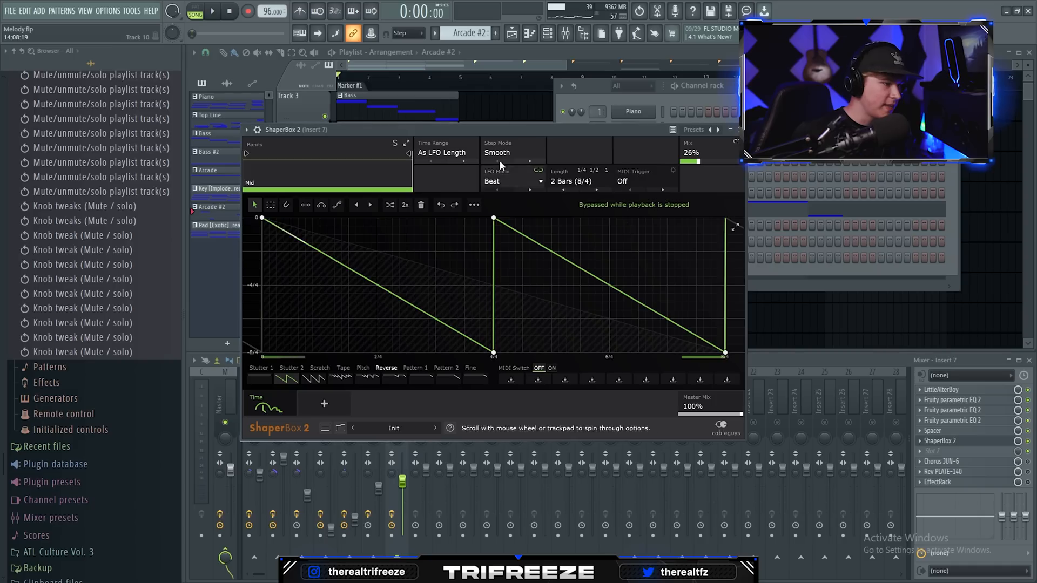
pyautogui.moveTo(444, 120); pyautogui.dragTo(479, 140)
pyautogui.press('space')
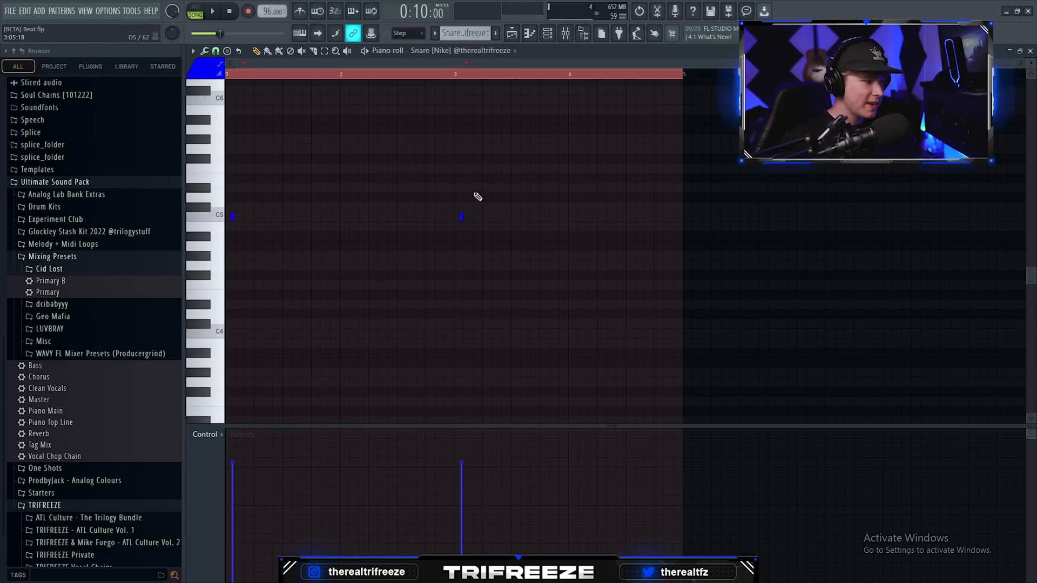
# Step: Examine the Snare [Nike], Hi Hat [Hurricane] and Hi Hat [Beware] patterns in the piano roll and play back the drums
pyautogui.press('Escape')
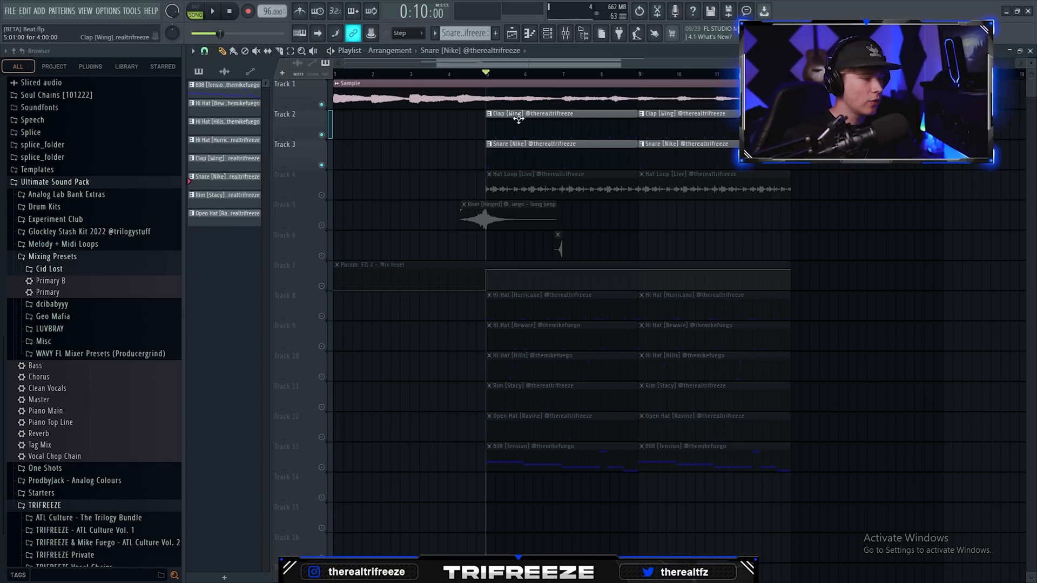
pyautogui.doubleClick(536, 144)
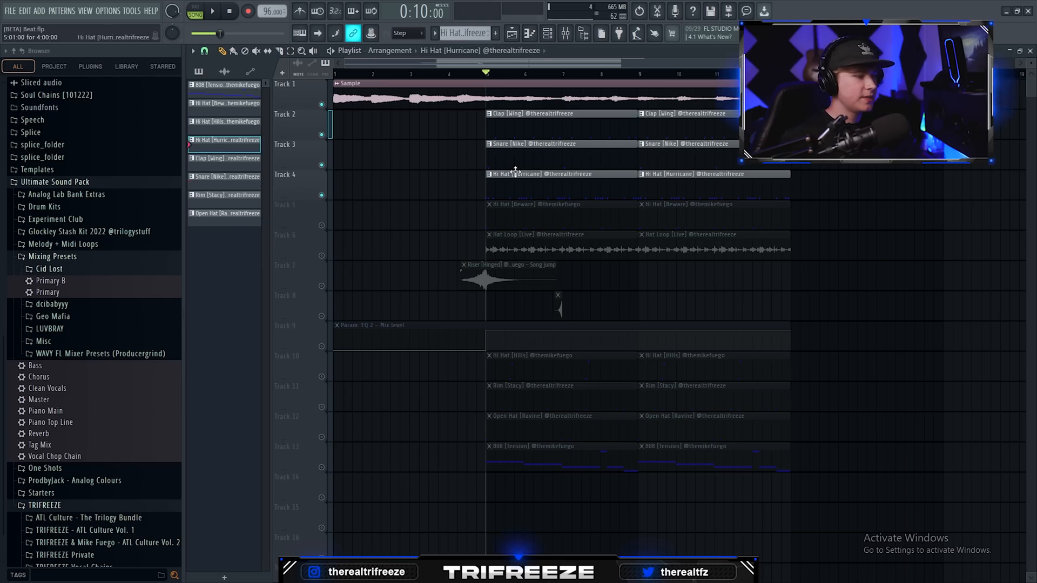
pyautogui.doubleClick(515, 172)
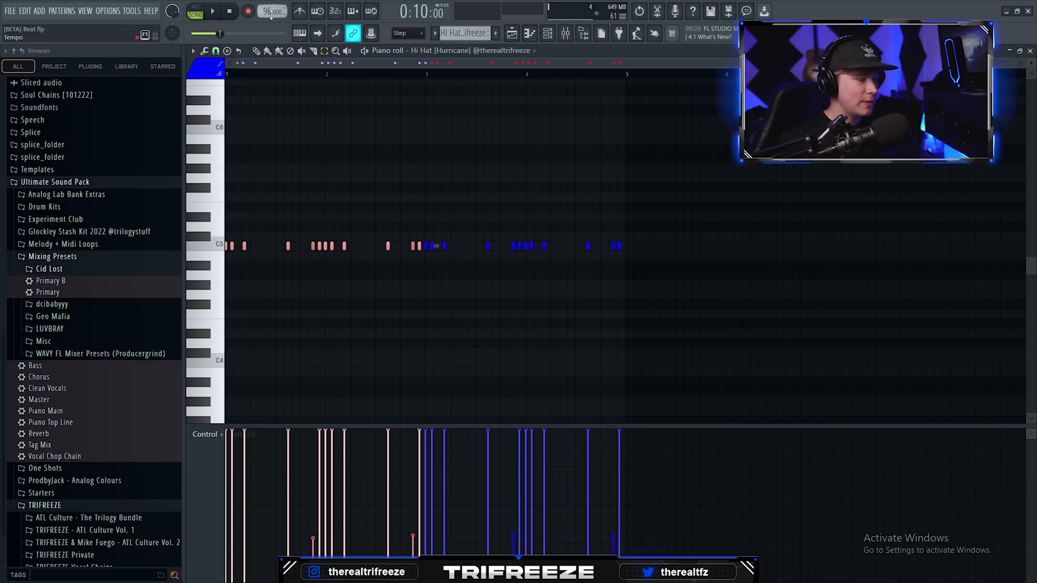
pyautogui.press('space')
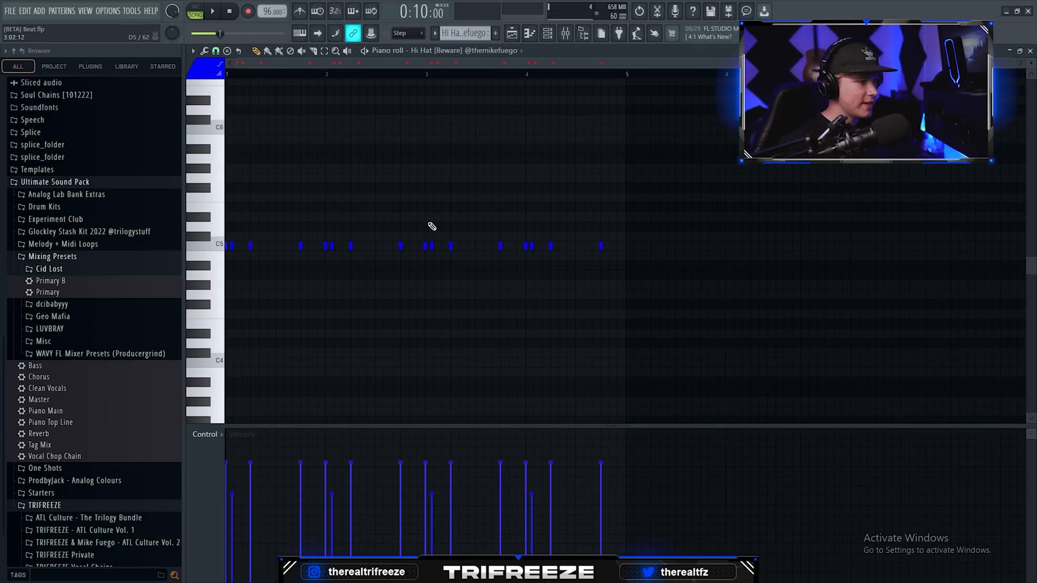
pyautogui.press('space')
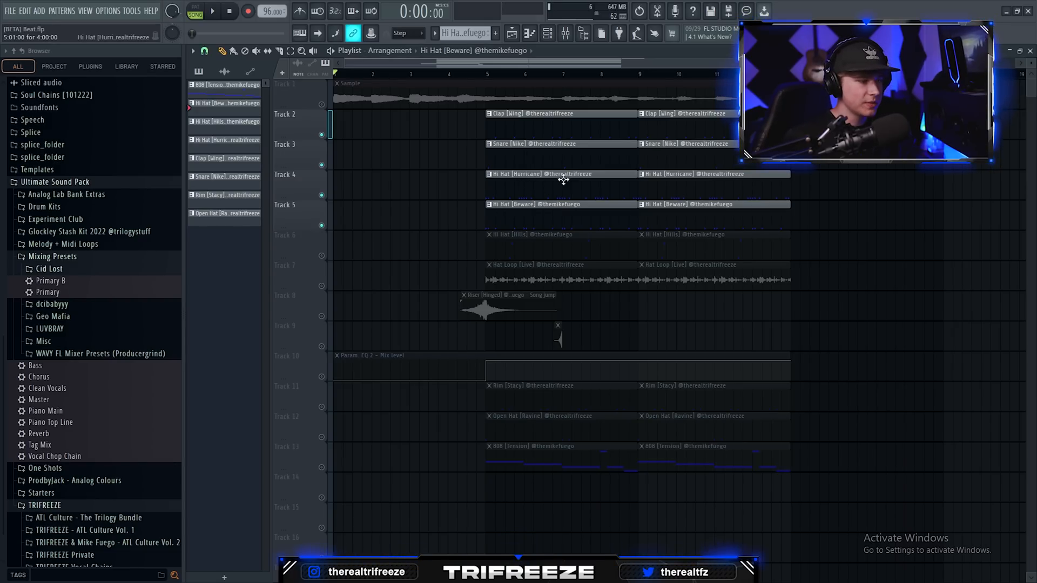
# Step: Show the mixer, open Spacer on Insert 2, and play back the drums with the Hi Hat [Hills] pattern
pyautogui.press('F9')
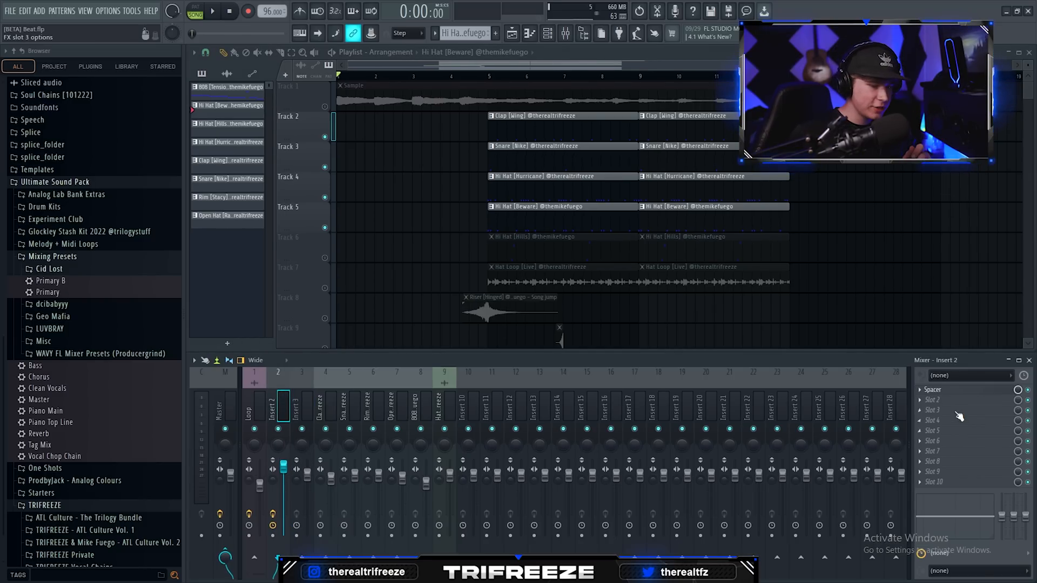
pyautogui.click(936, 390)
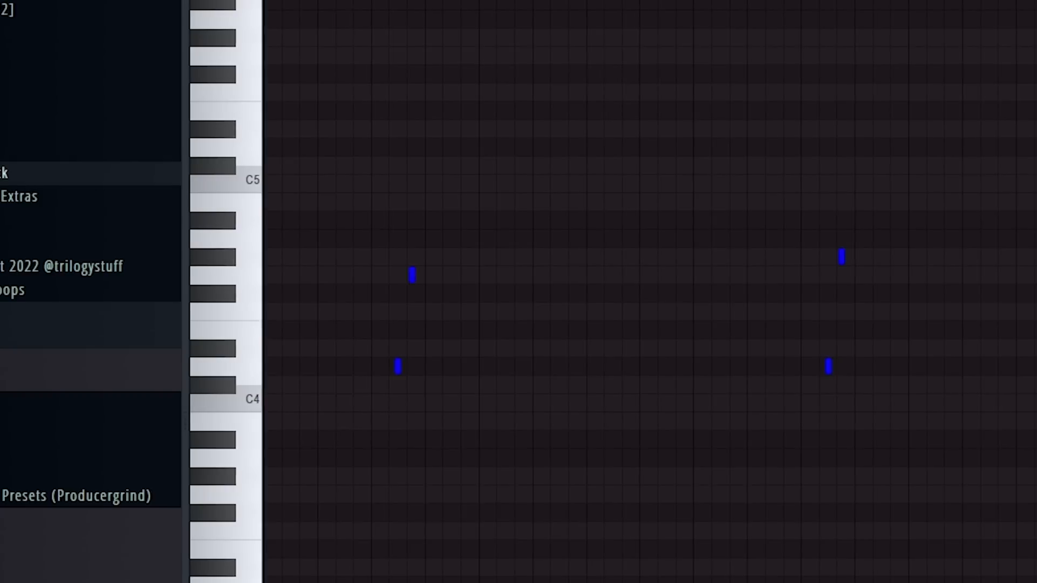
pyautogui.press('space')
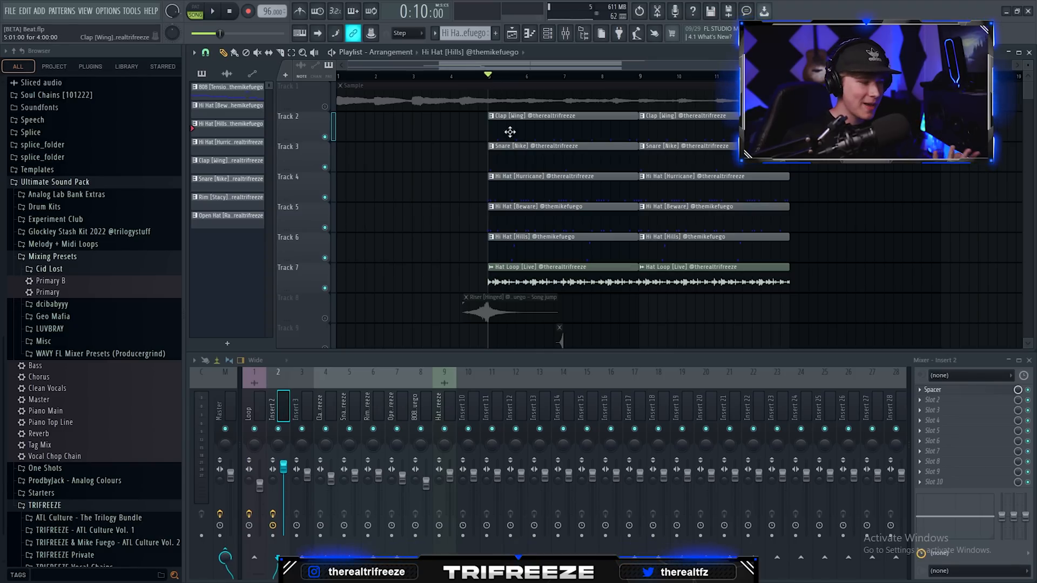
# Step: Open the Hat Loop [Live] audio clip's settings, examine them, and close the window
pyautogui.doubleClick(546, 280)
pyautogui.moveTo(402, 233); pyautogui.dragTo(724, 175)
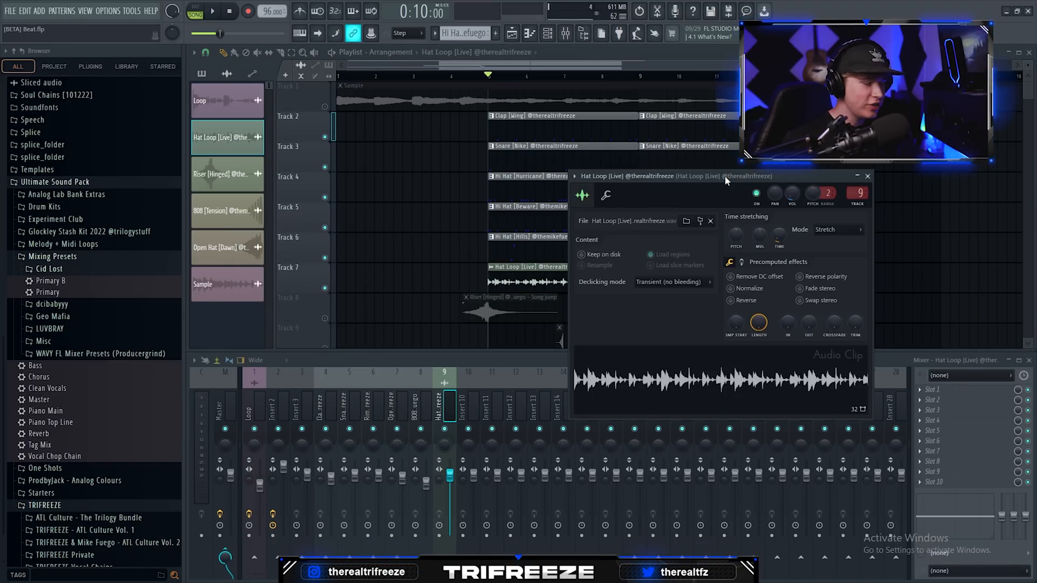
pyautogui.click(868, 177)
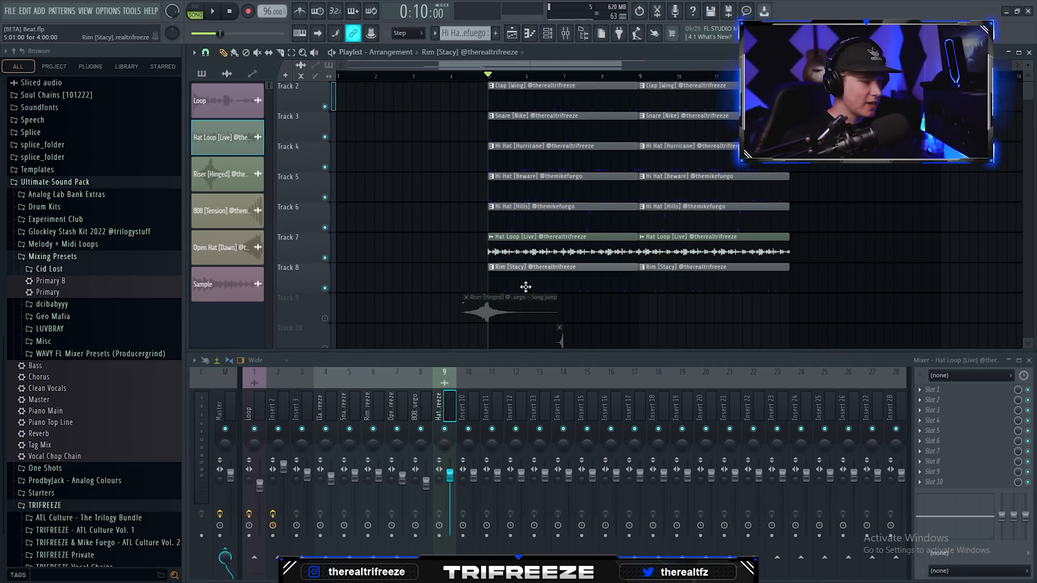
# Step: Examine the note placement of the Rim [Stacy] and Open Hat [Ravine] patterns in the piano roll
pyautogui.doubleClick(526, 287)
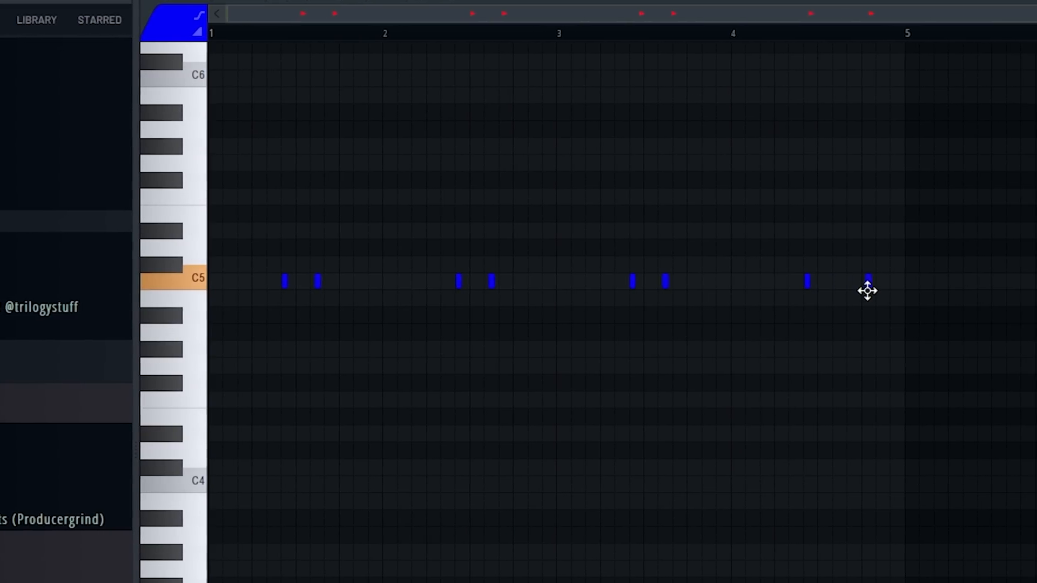
pyautogui.click(724, 32)
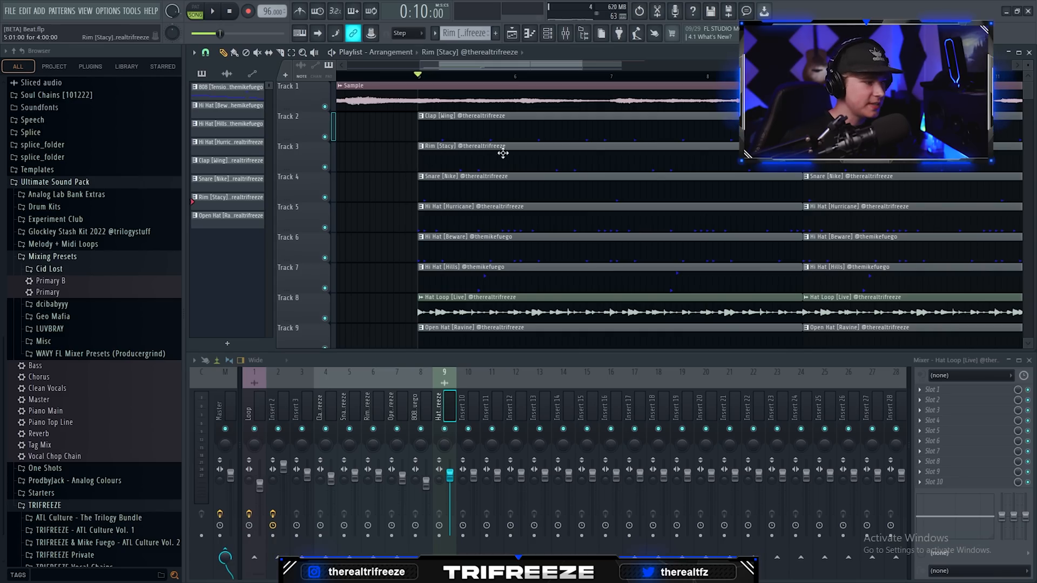
pyautogui.scroll(-5, 490, 159)
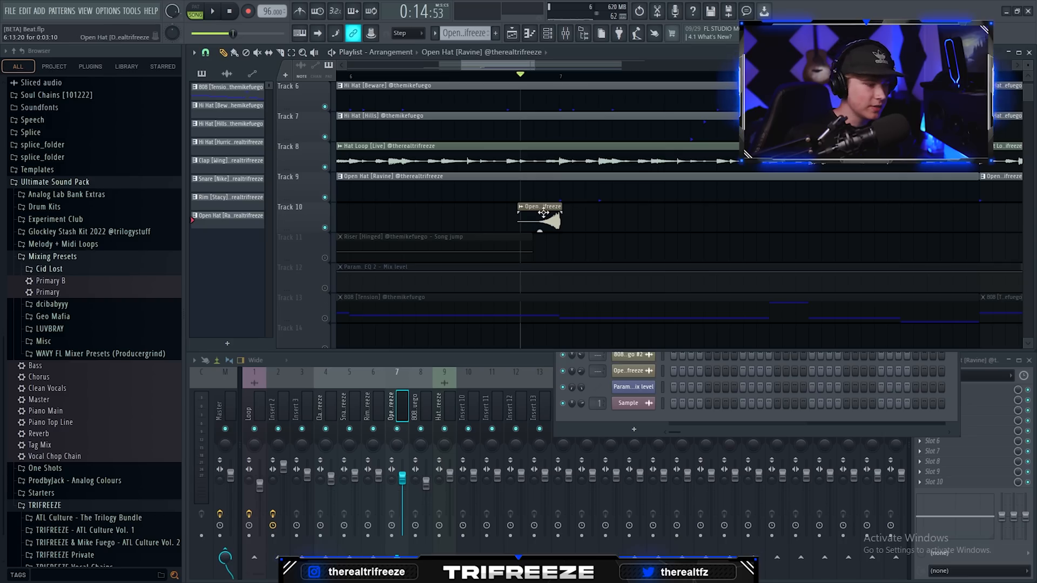
# Step: Examine the reversed Open Hat [Dawn] clip's settings, close them, and place the playhead near the clip in the playlist
pyautogui.click(539, 207)
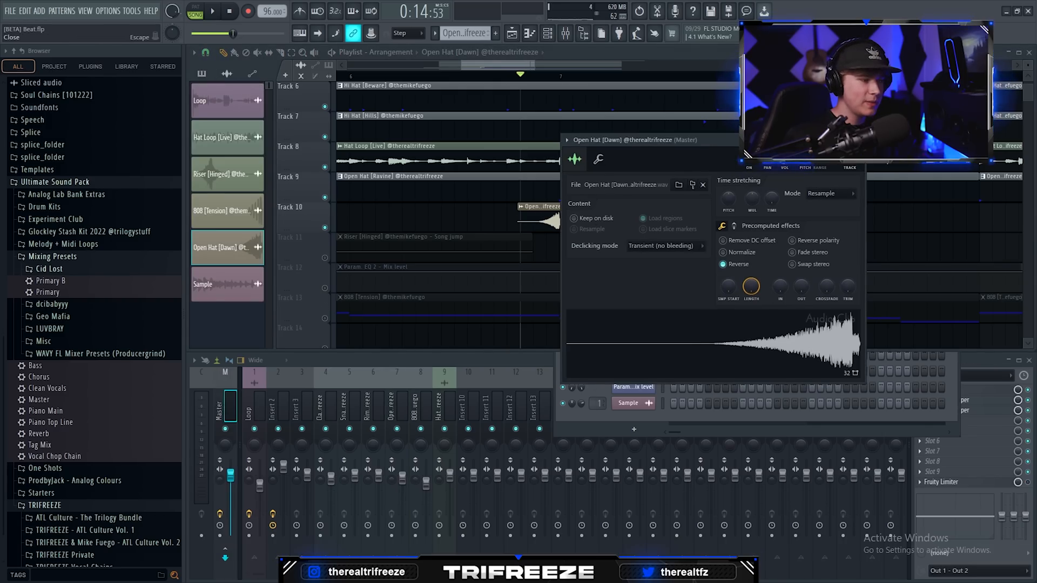
pyautogui.click(859, 140)
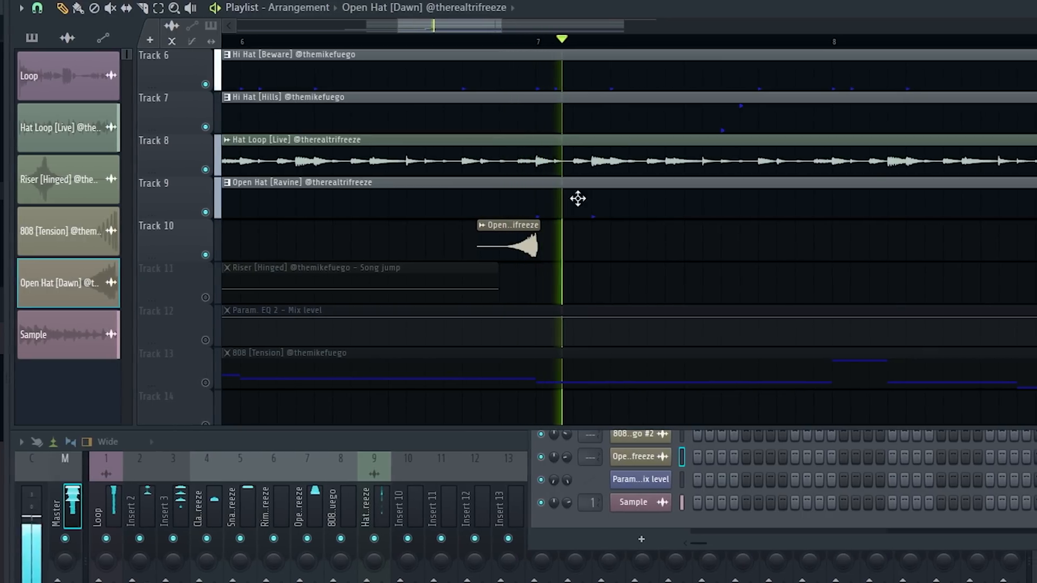
pyautogui.click(531, 76)
pyautogui.click(522, 76)
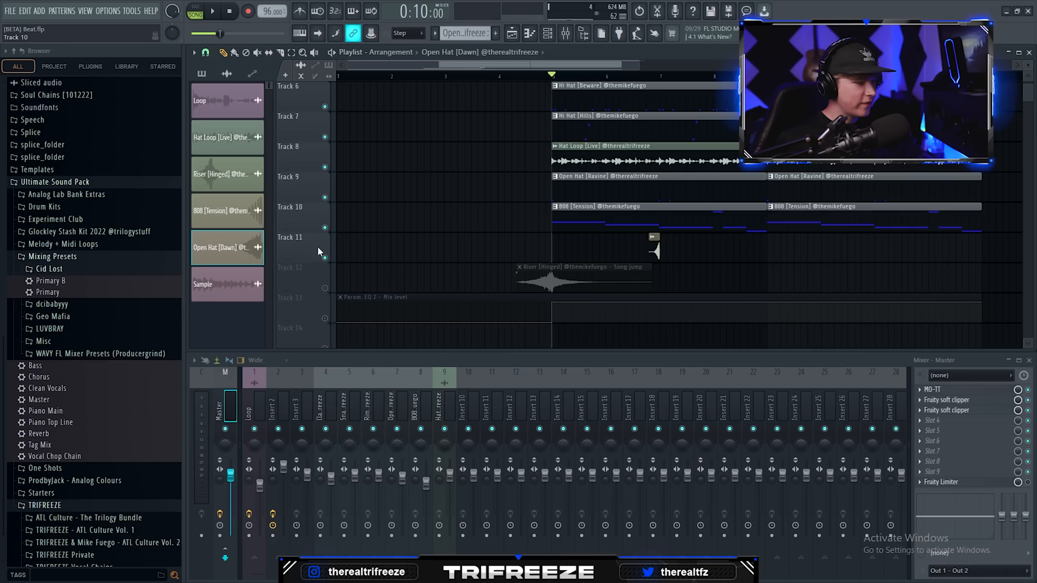
pyautogui.moveTo(594, 223); pyautogui.dragTo(593, 253)
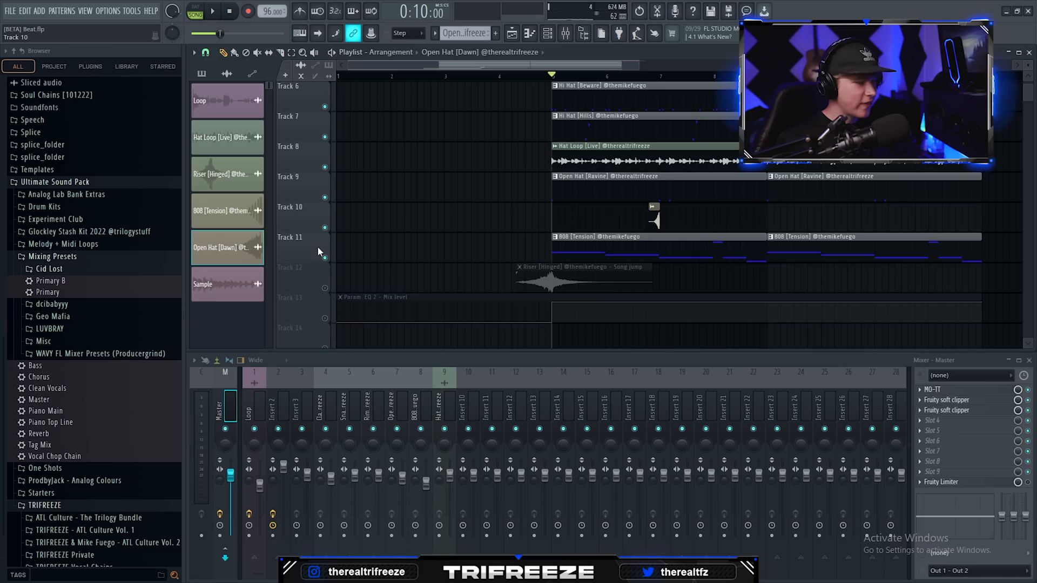
# Step: Open the 808 [Tension] pattern and try lowering the two opening G#5 notes in bar 1 to B4
pyautogui.doubleClick(593, 253)
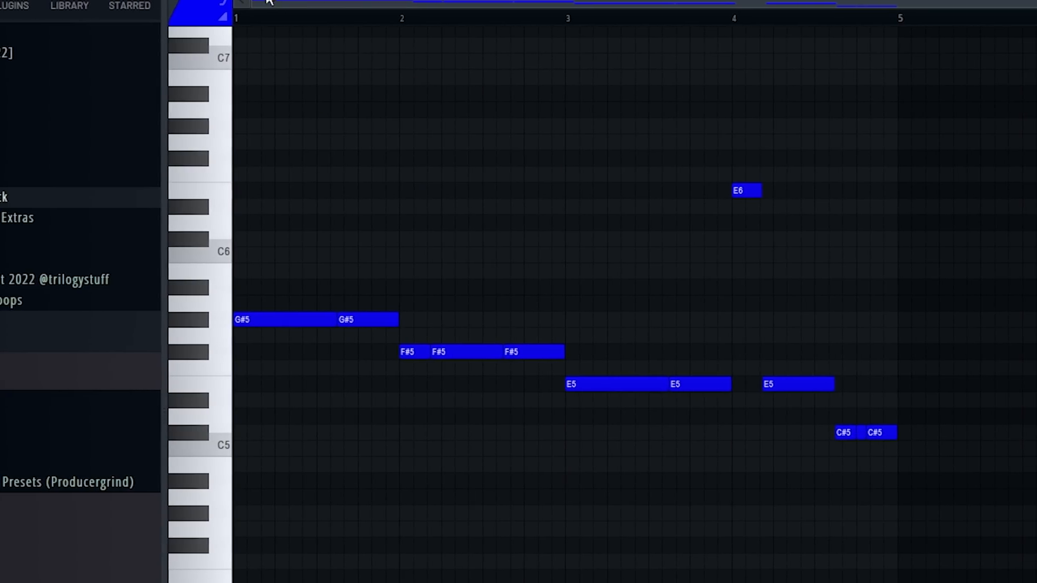
pyautogui.click(254, 319)
pyautogui.click(234, 402)
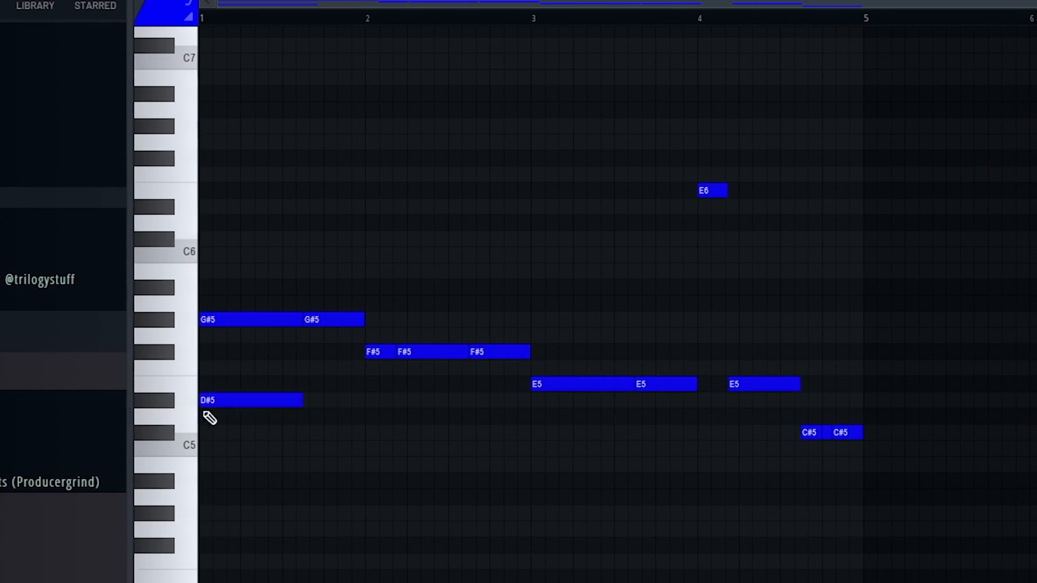
pyautogui.rightClick(235, 399)
pyautogui.keyDown('ctrl'); pyautogui.moveTo(336, 306); pyautogui.dragTo(276, 346); pyautogui.keyUp('ctrl')
pyautogui.hotkey('shift', 'Down')
pyautogui.hotkey('shift', 'Down')
pyautogui.hotkey('shift', 'Down')
pyautogui.hotkey('shift', 'Down')
pyautogui.hotkey('shift', 'Down')
pyautogui.hotkey('shift', 'Down')
pyautogui.hotkey('shift', 'Down')
pyautogui.hotkey('shift', 'Down')
pyautogui.hotkey('shift', 'Down')
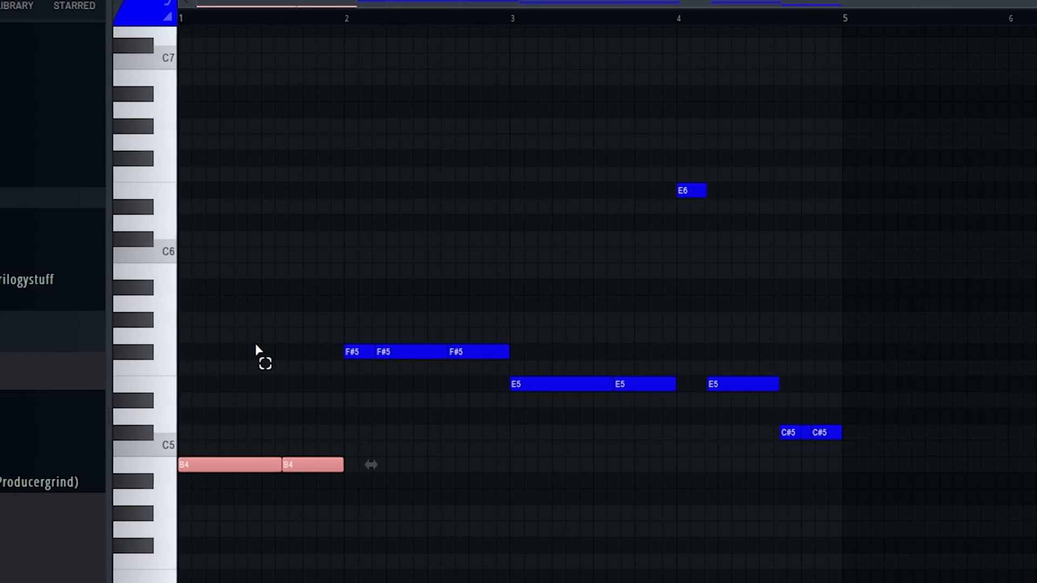
# Step: Play back the lowered opening 808 notes, return them to G#5, and play the pattern again
pyautogui.press('space')
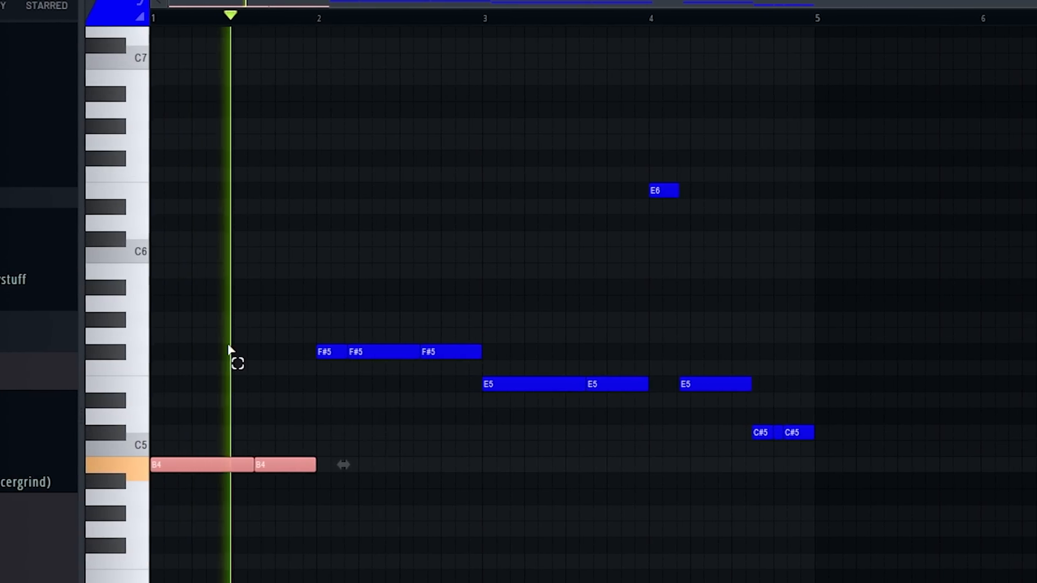
pyautogui.press('space')
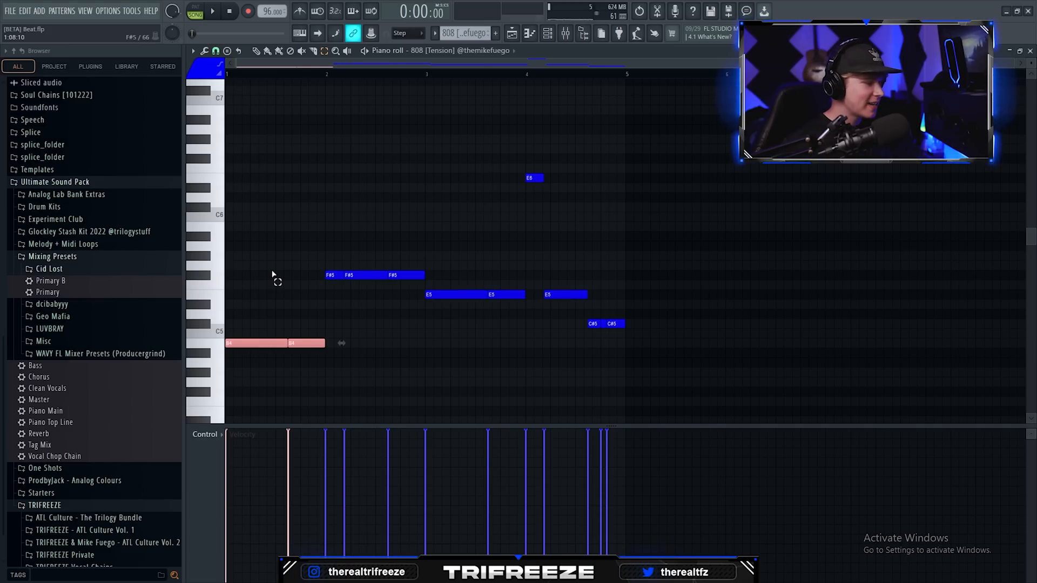
pyautogui.hotkey('shift', 'Up')
pyautogui.press('space')
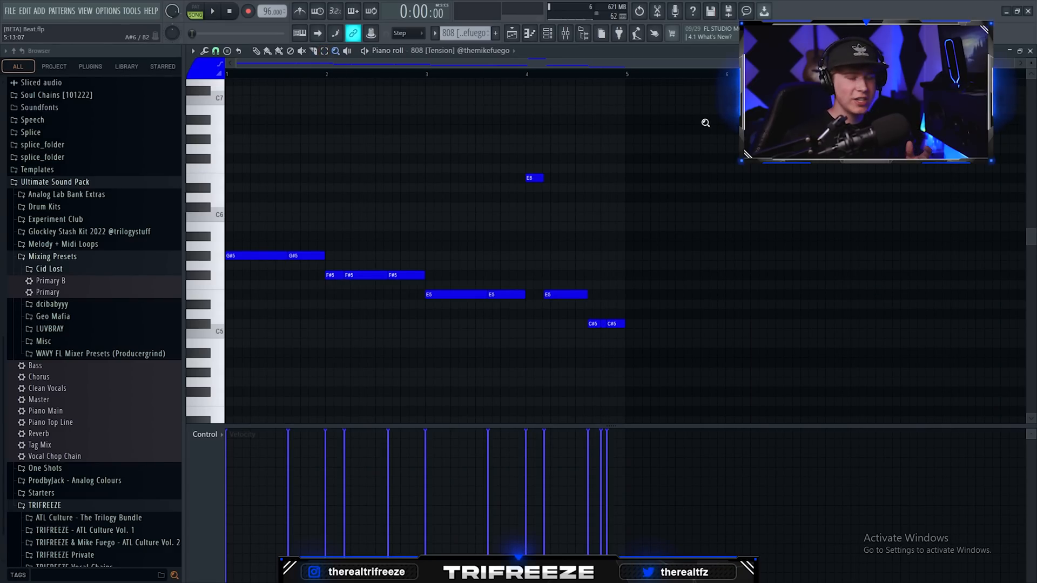
# Step: Select all the 808 [Tension] notes to examine the bassline, deselect them, and close the piano roll
pyautogui.moveTo(696, 125); pyautogui.dragTo(254, 378)
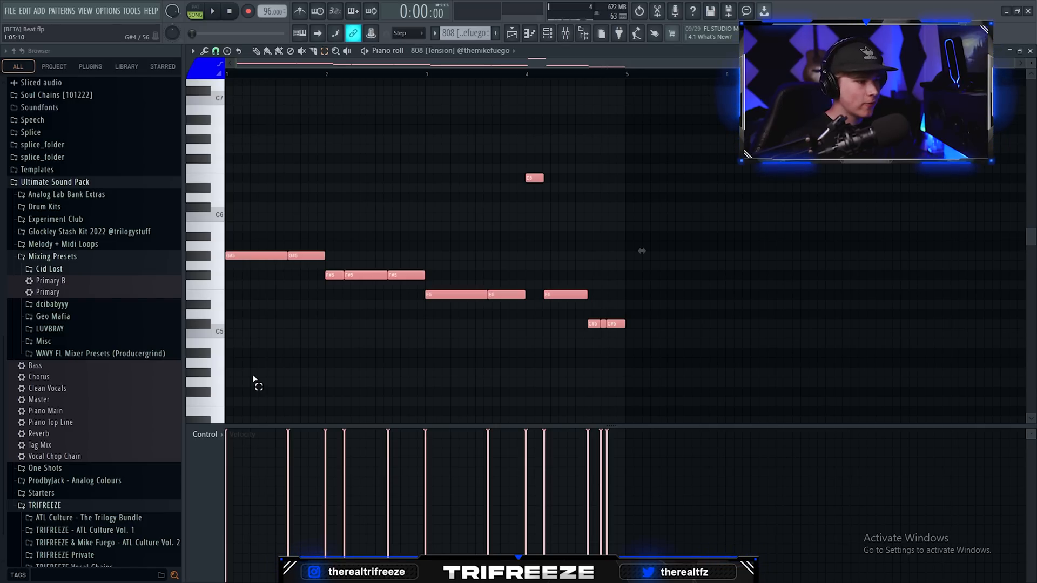
pyautogui.click(253, 379)
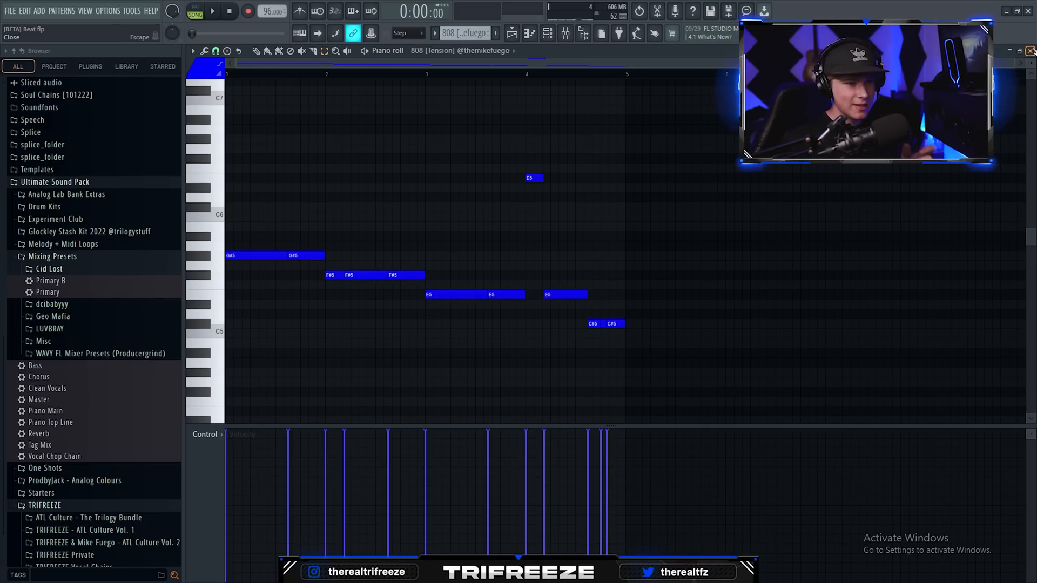
pyautogui.click(1031, 50)
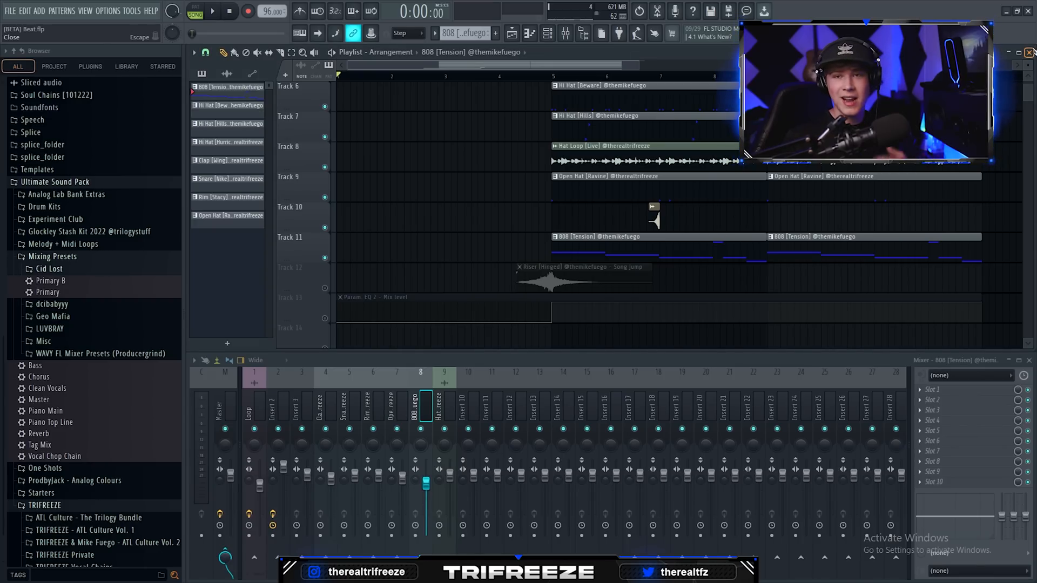